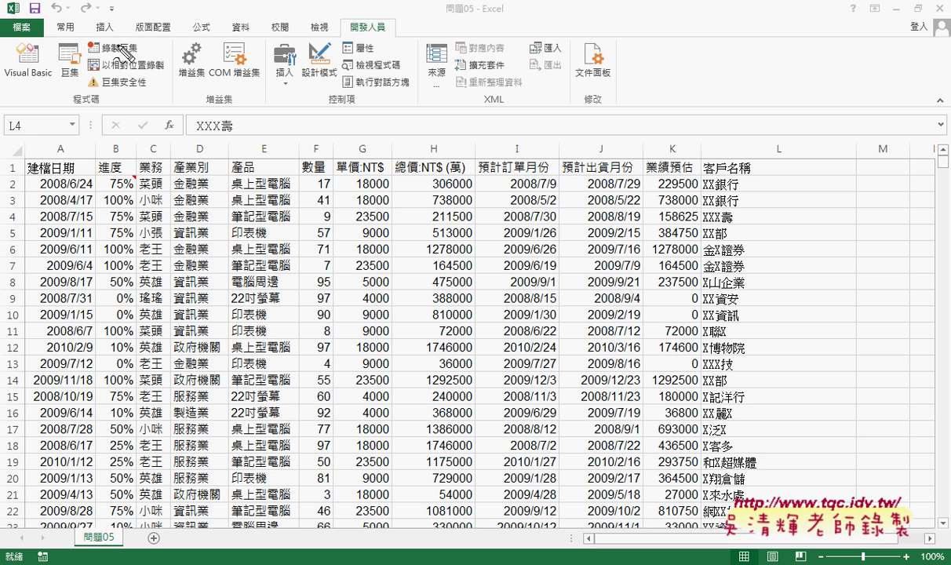
Step: Open the 篩選業務 macro's code from the Macros list for editing
{"action": "left_click_drag", "start_coordinate": [345, 19], "coordinate": [397, 34]}
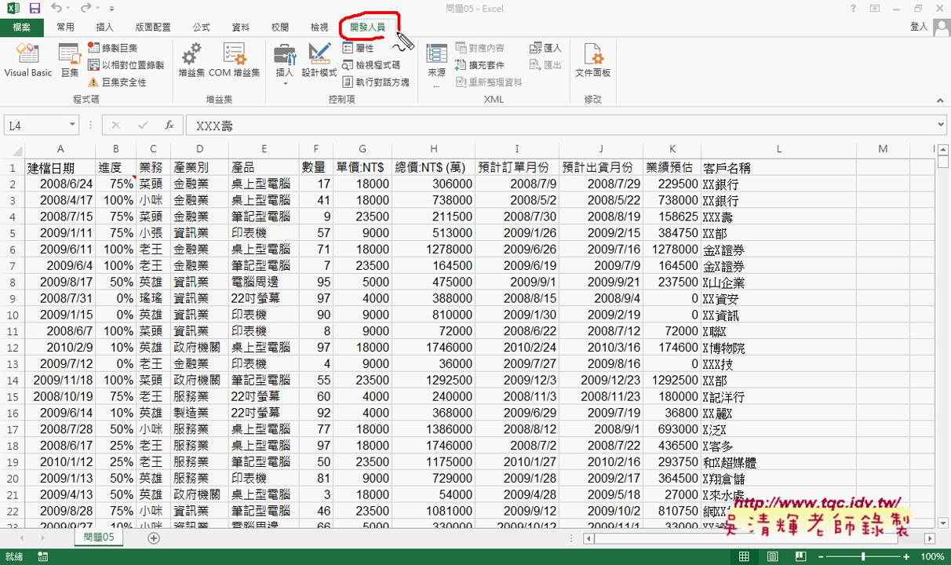
{"action": "left_click_drag", "start_coordinate": [139, 55], "coordinate": [131, 64]}
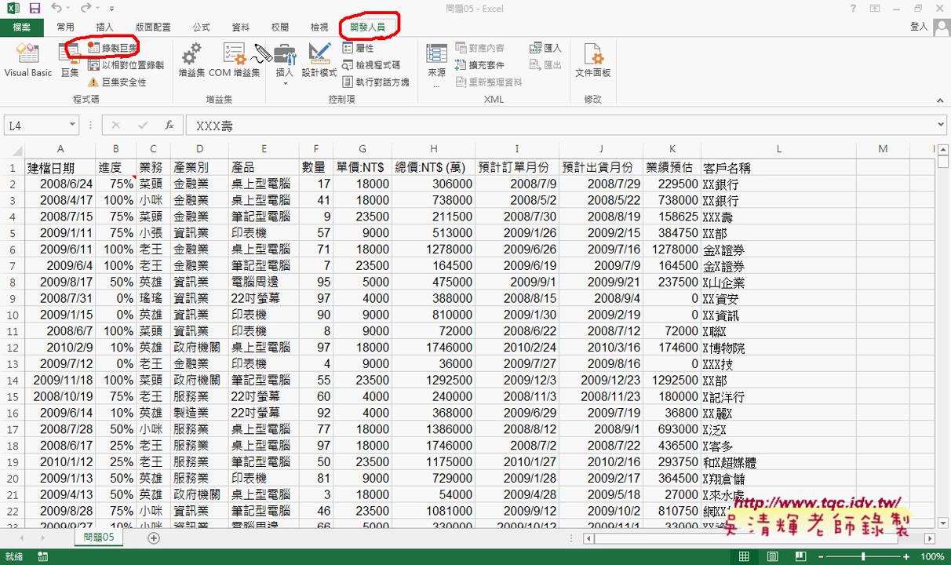
{"action": "key", "text": "Escape"}
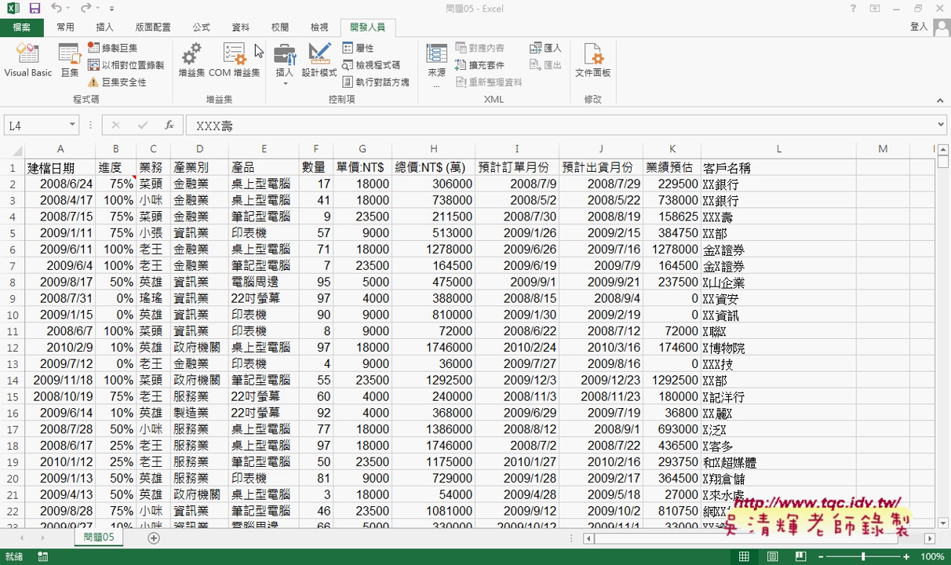
{"action": "left_click", "coordinate": [70, 74]}
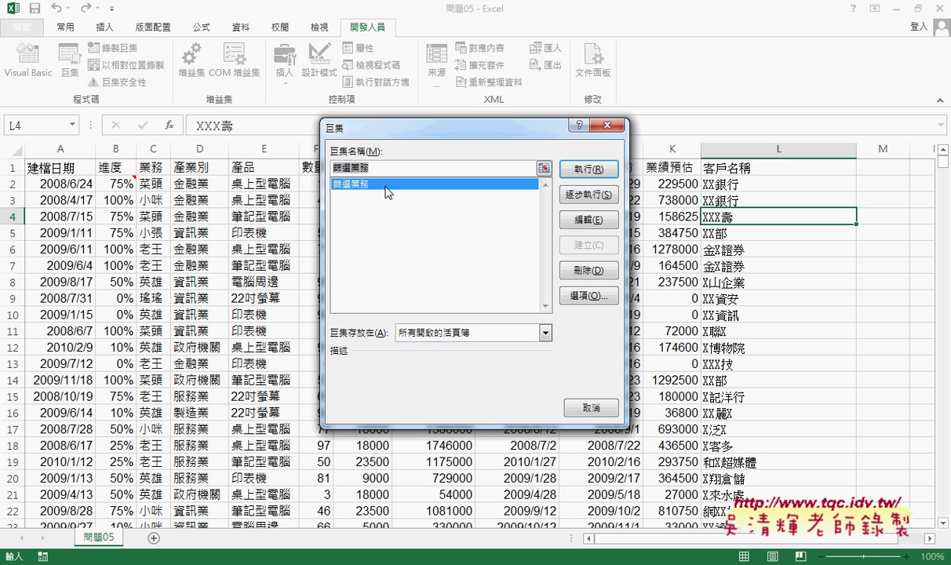
{"action": "left_click", "coordinate": [588, 221]}
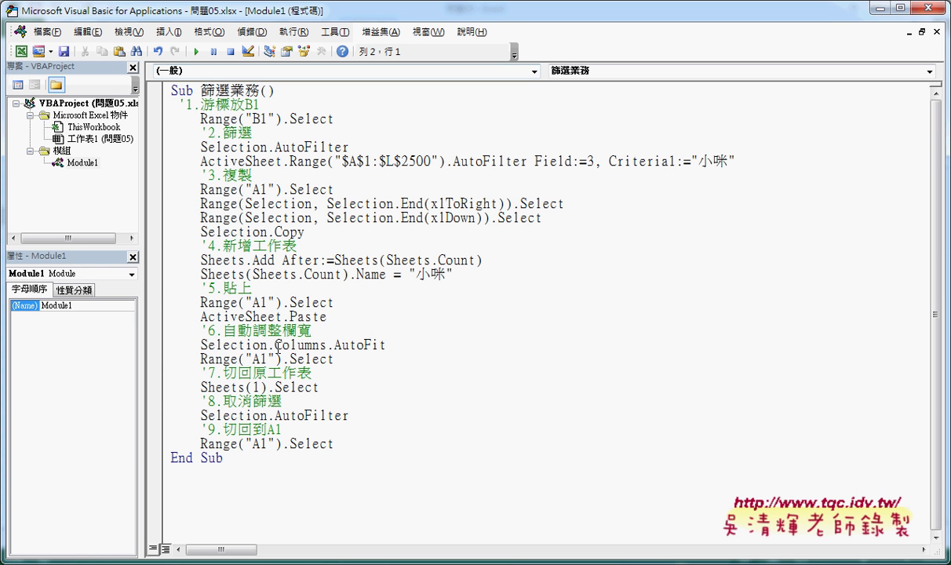
Step: Check the VBA Editor Format settings, keeping the code font size at 14
{"action": "left_click", "coordinate": [335, 33]}
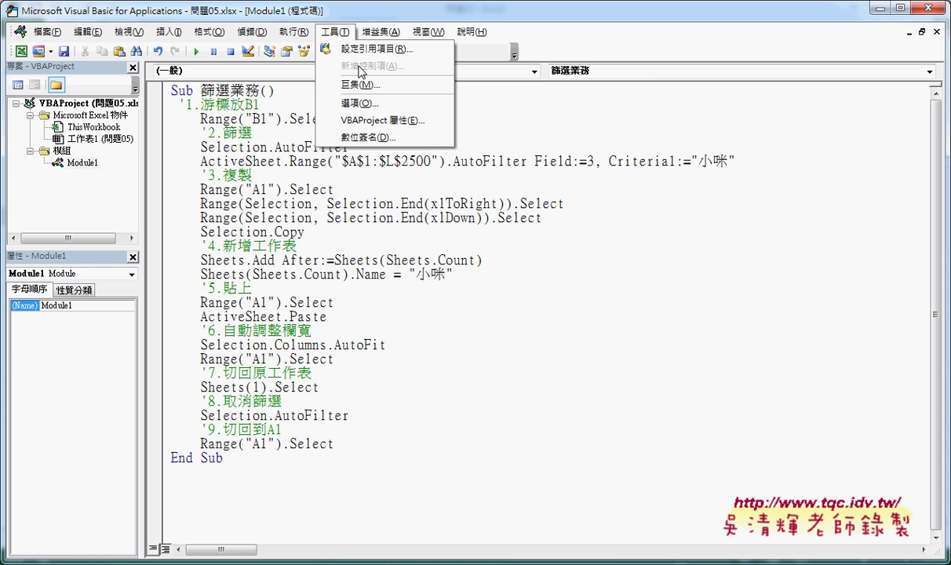
{"action": "left_click", "coordinate": [357, 103]}
{"action": "left_click", "coordinate": [386, 138]}
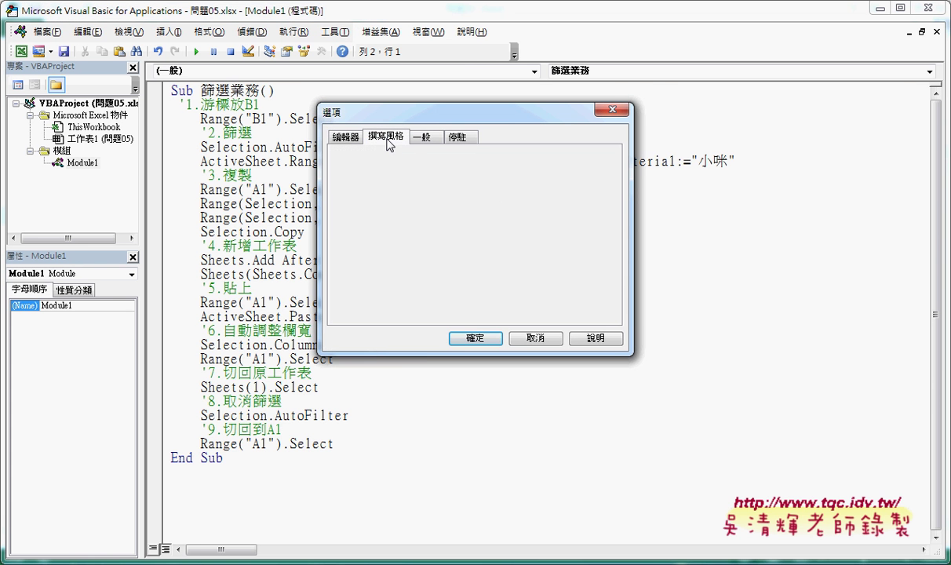
{"action": "left_click", "coordinate": [545, 202]}
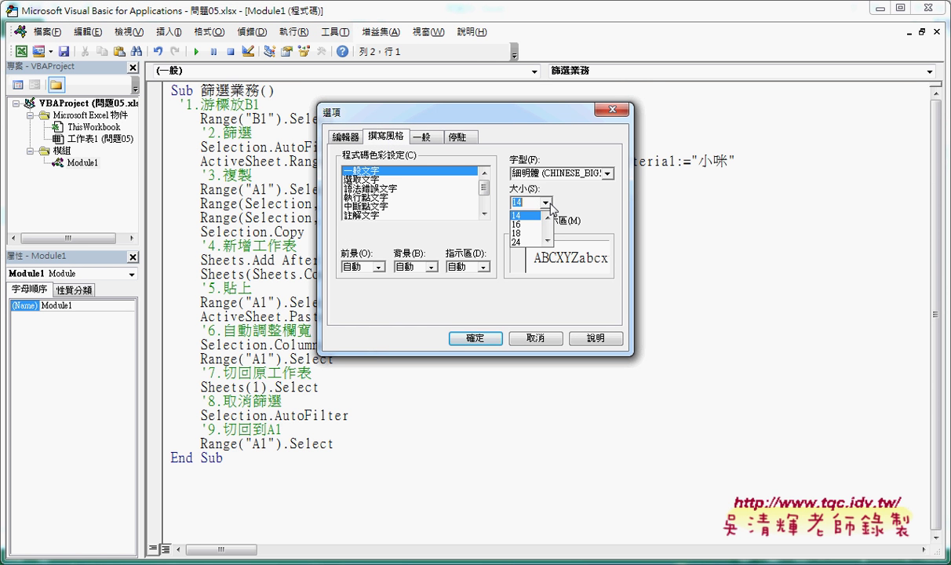
{"action": "left_click", "coordinate": [524, 215]}
{"action": "left_click", "coordinate": [475, 337]}
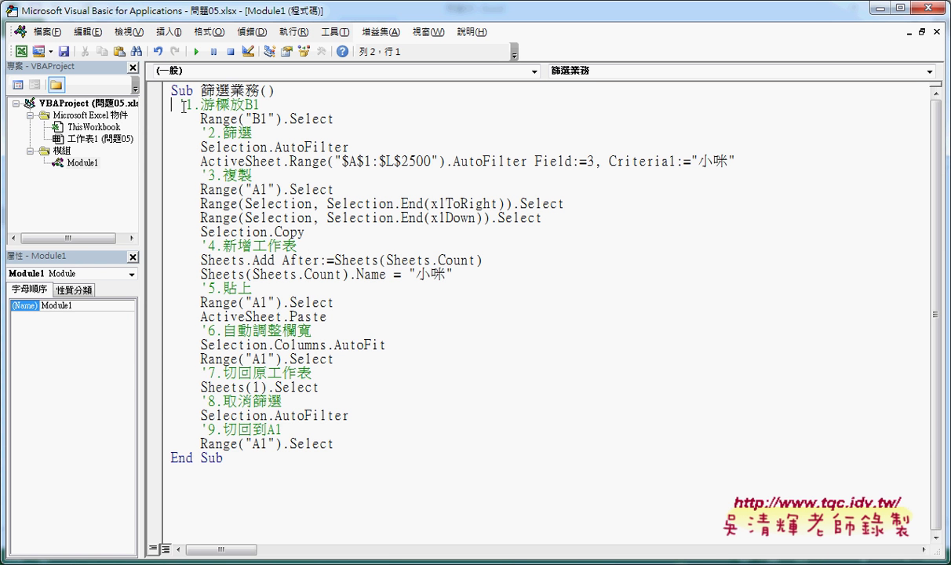
Step: Indent the '1.游標放B1 comment so it lines up with the code
{"action": "key", "text": "Tab"}
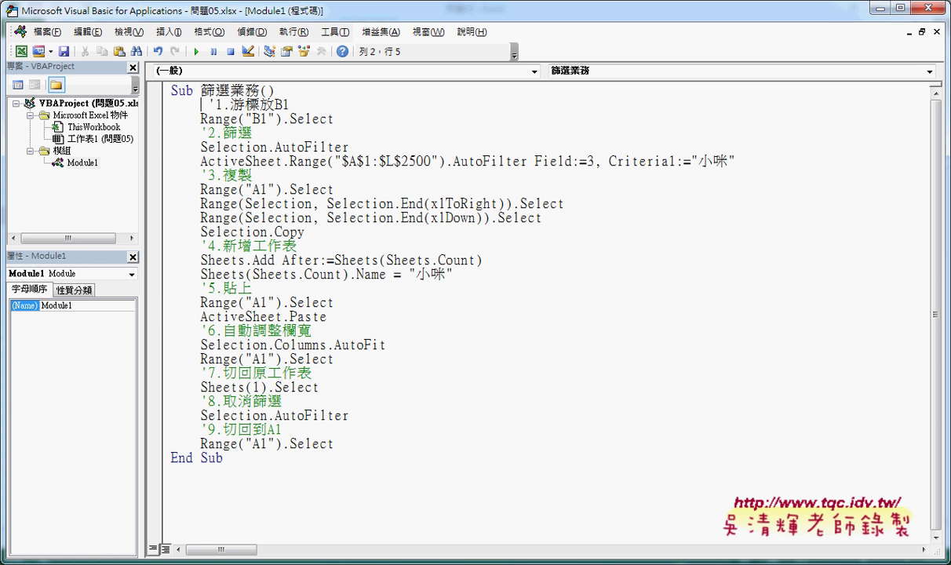
{"action": "key", "text": "Delete"}
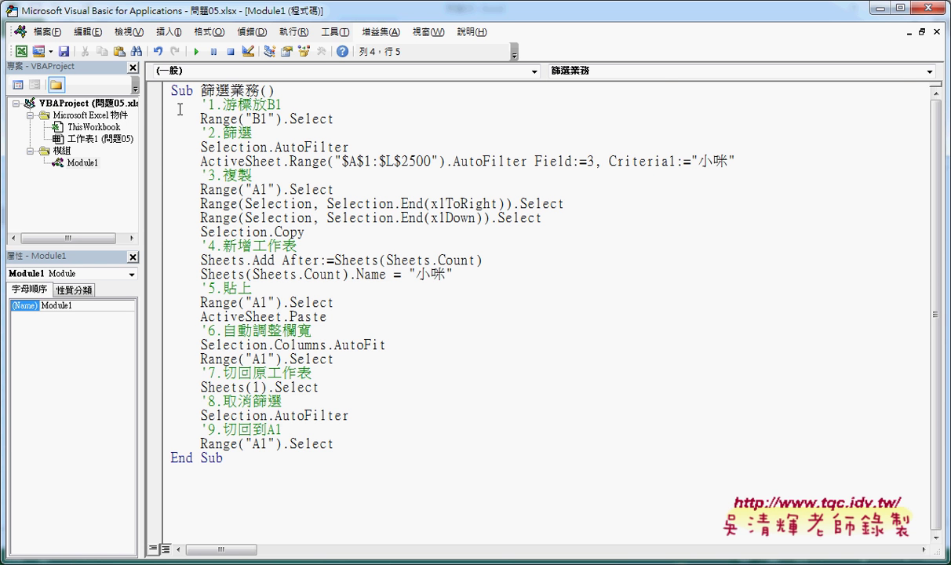
{"action": "left_click", "coordinate": [222, 104]}
{"action": "left_click", "coordinate": [218, 159]}
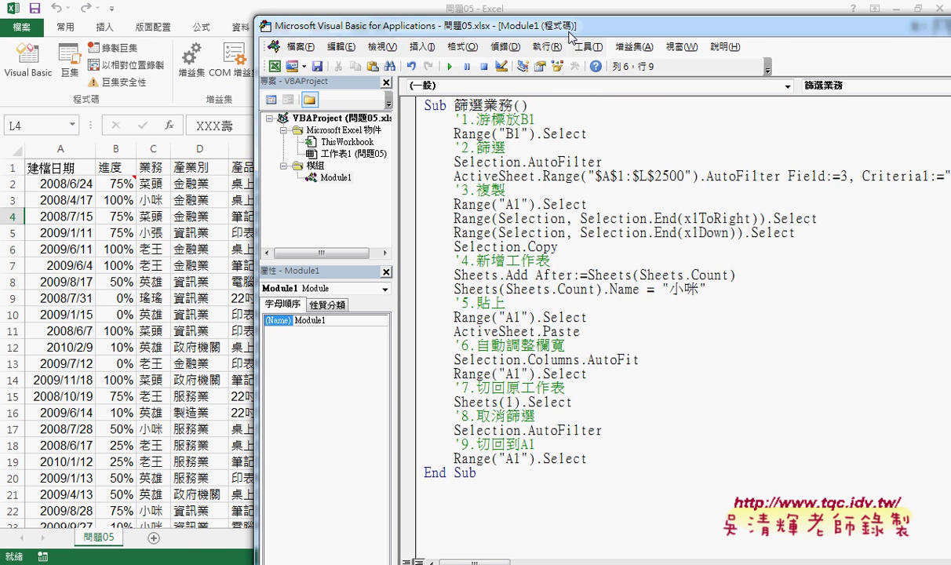
Step: Shrink the VBA editor over the worksheet, narrowing the project panel and pointing out Sheets.Add and 小咪
{"action": "left_click_drag", "start_coordinate": [292, 22], "coordinate": [533, 31]}
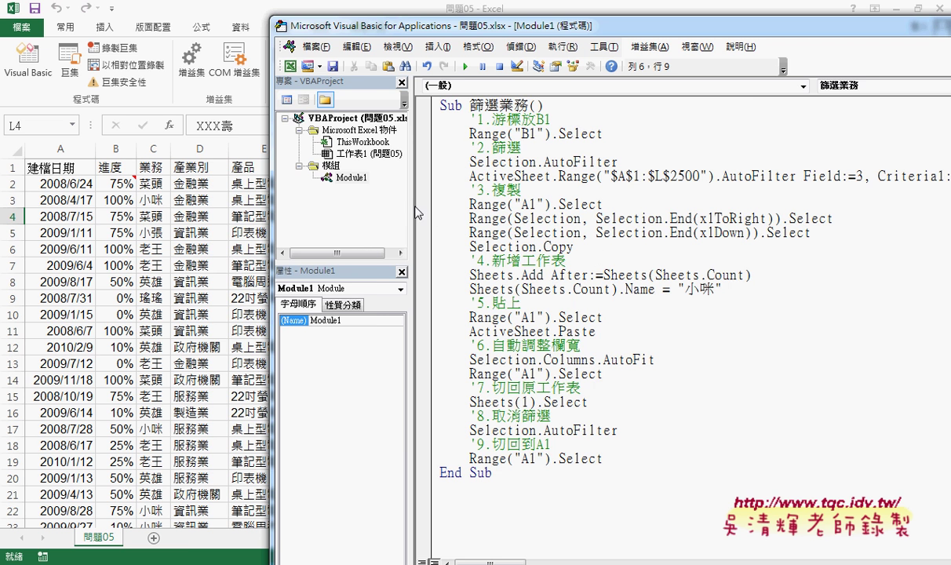
{"action": "left_click_drag", "start_coordinate": [406, 204], "coordinate": [298, 203]}
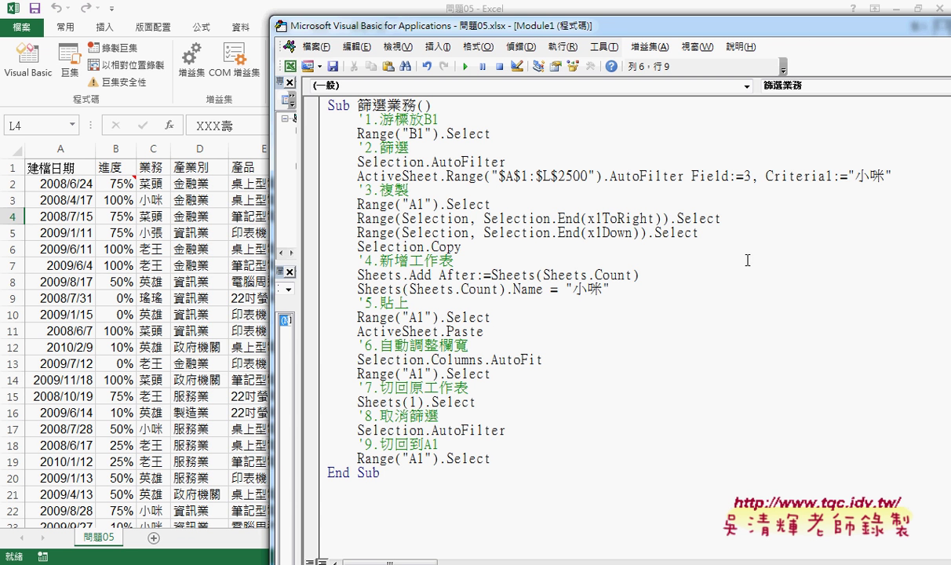
{"action": "double_click", "coordinate": [420, 275]}
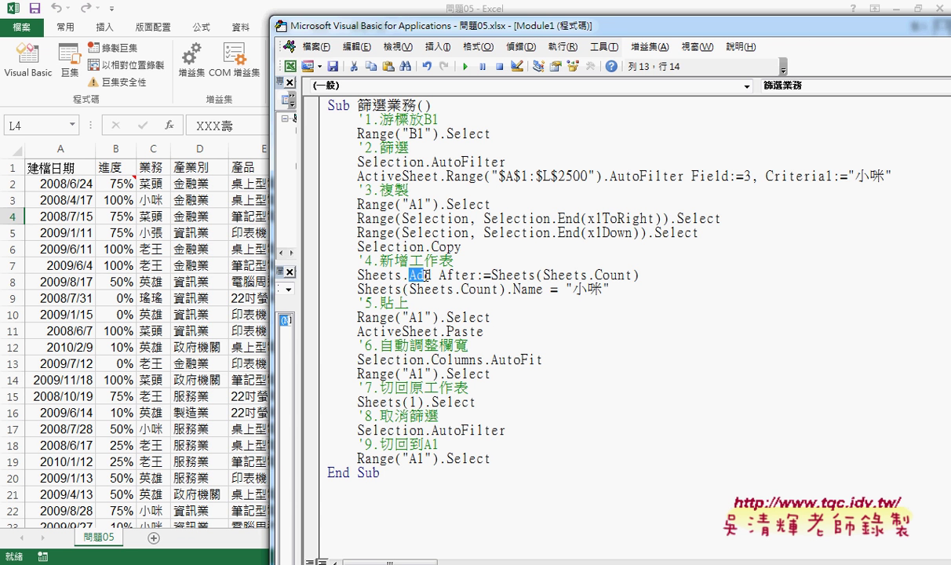
{"action": "left_click_drag", "start_coordinate": [602, 290], "coordinate": [571, 290]}
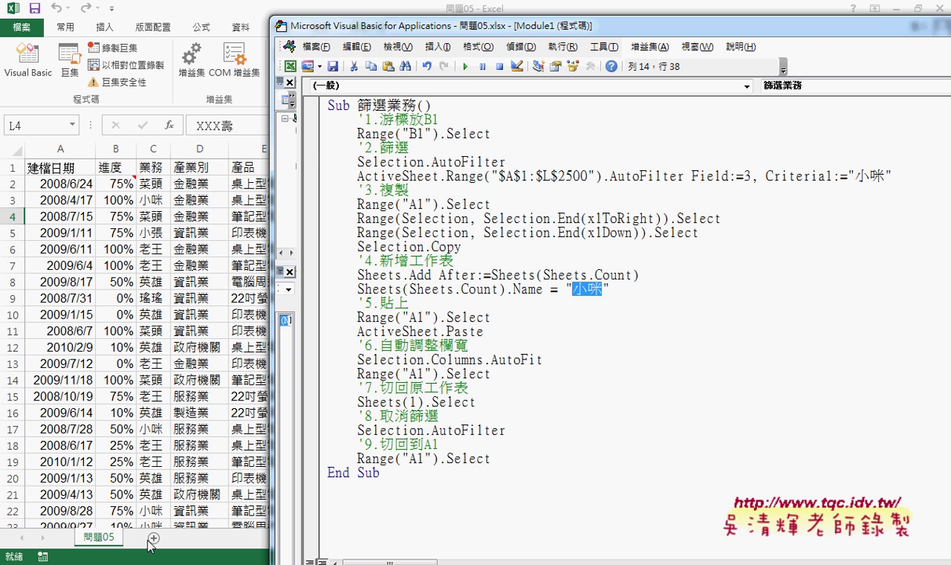
{"action": "left_click", "coordinate": [440, 216]}
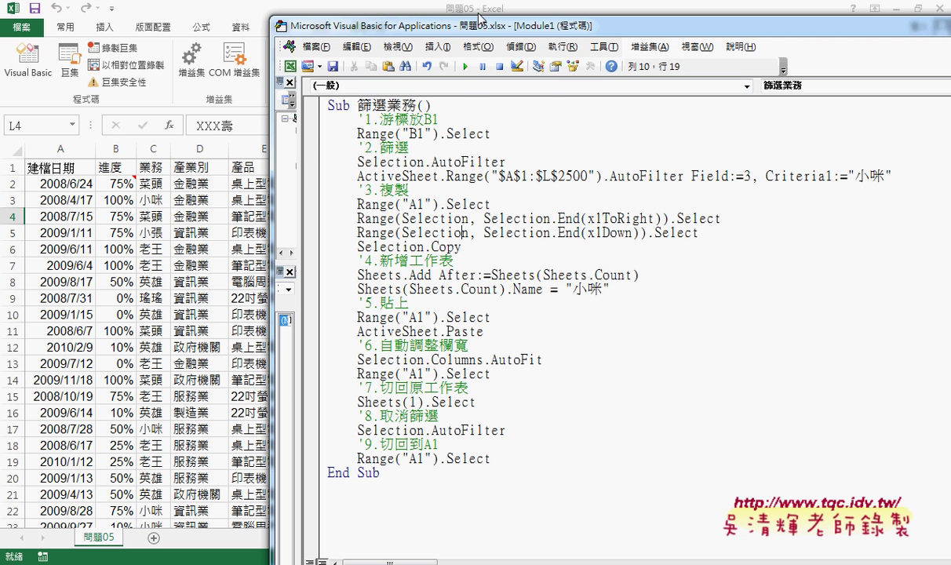
{"action": "left_click_drag", "start_coordinate": [455, 25], "coordinate": [453, 45]}
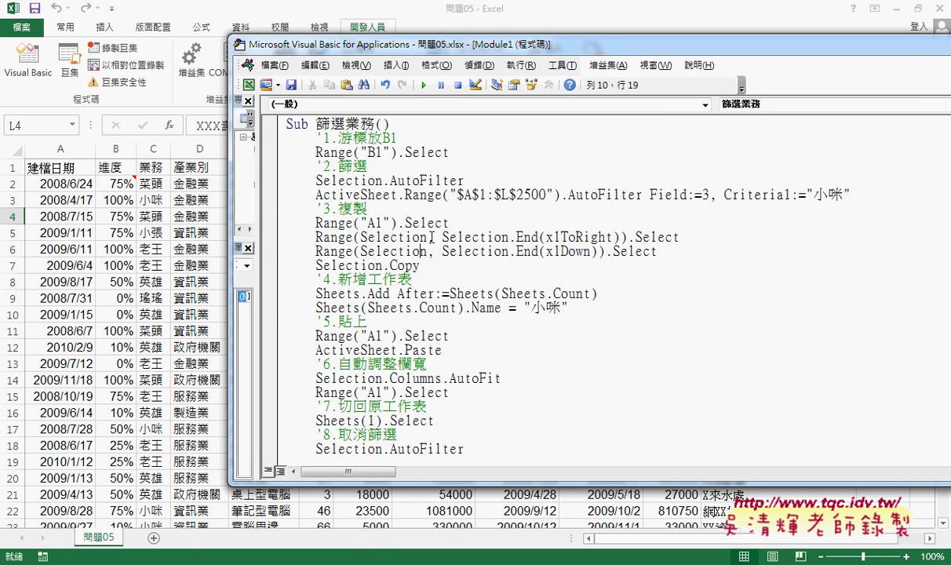
Step: Run the 篩選業務 macro, then delete the resulting 小咪 sheet and return to the code
{"action": "scroll", "coordinate": [408, 224], "scroll_direction": "down", "scroll_amount": 1}
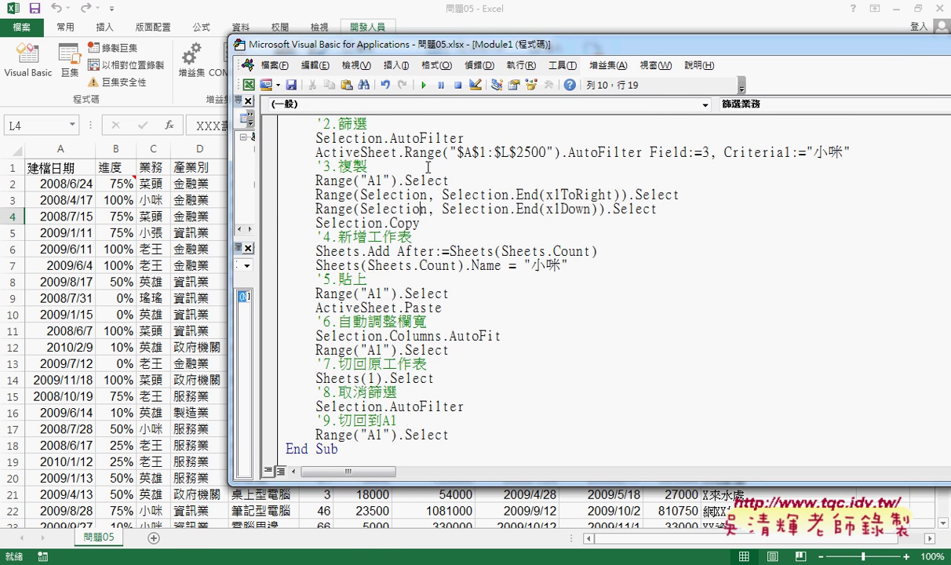
{"action": "left_click", "coordinate": [430, 83]}
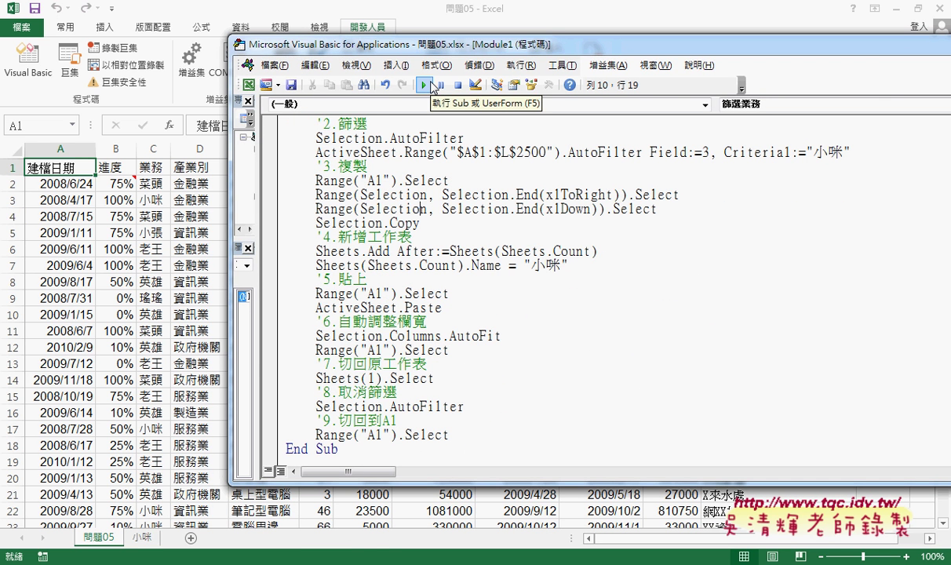
{"action": "left_click", "coordinate": [142, 538]}
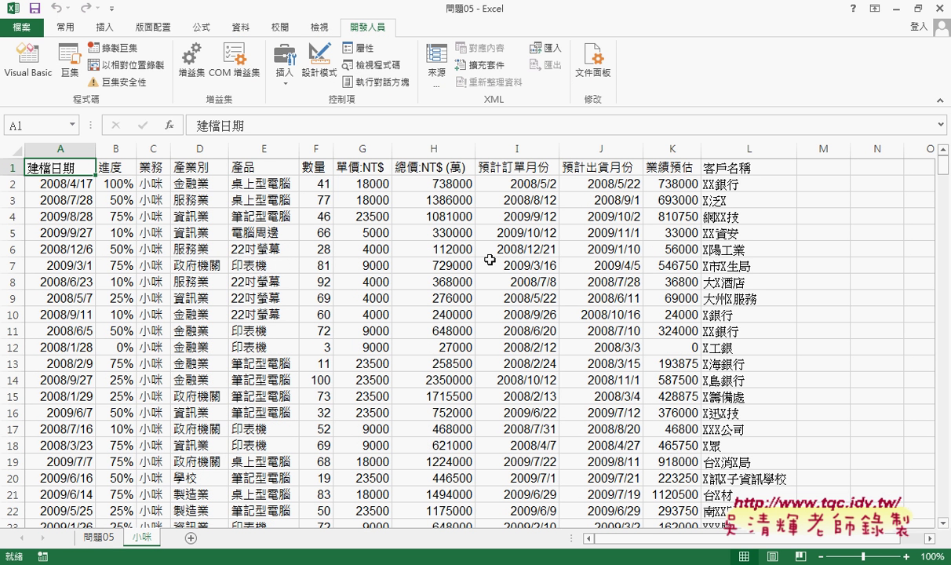
{"action": "right_click", "coordinate": [142, 537]}
{"action": "left_click", "coordinate": [157, 366]}
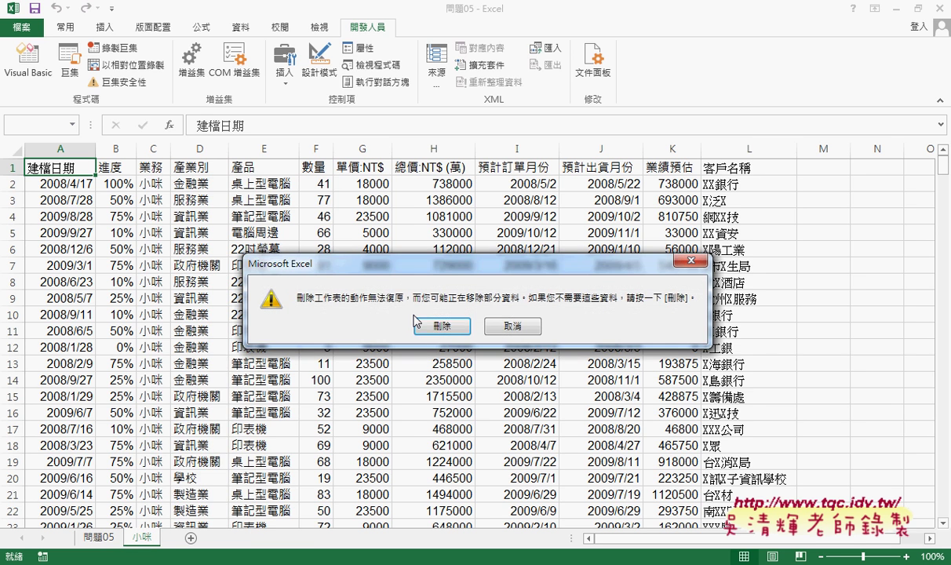
{"action": "left_click", "coordinate": [435, 330]}
{"action": "mouse_move", "coordinate": [119, 558]}
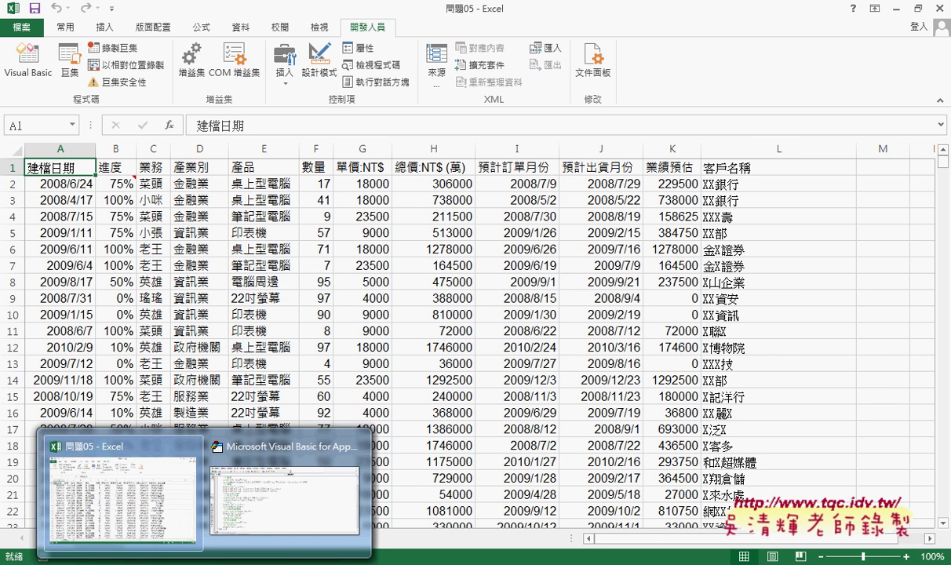
{"action": "left_click", "coordinate": [282, 471]}
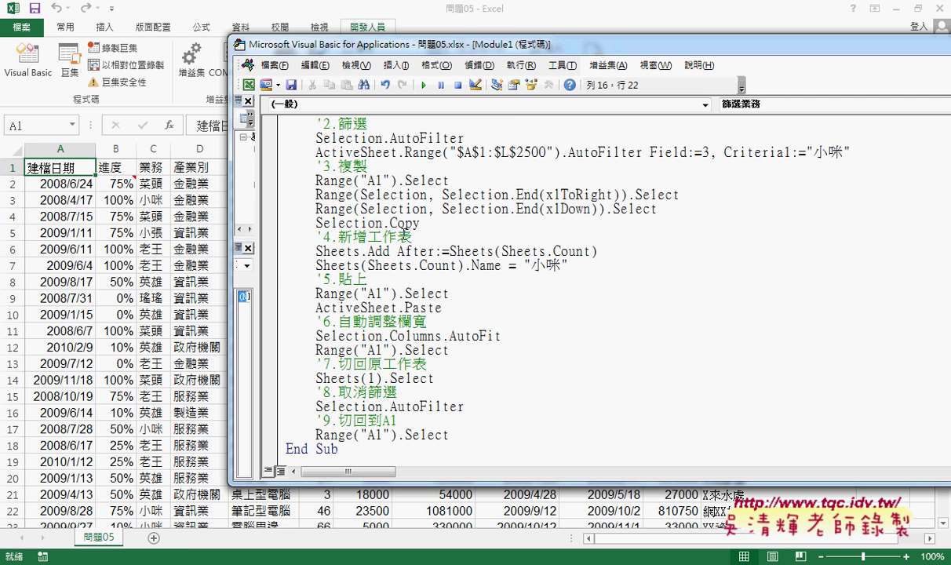
Step: Run the macro a second time and delete the recreated 小咪 sheet again
{"action": "left_click", "coordinate": [424, 85]}
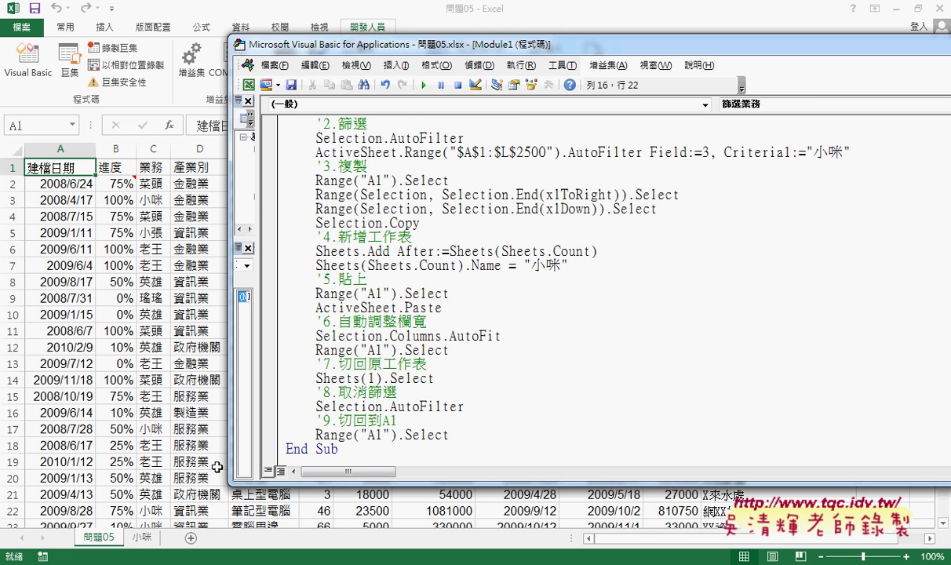
{"action": "left_click", "coordinate": [146, 539]}
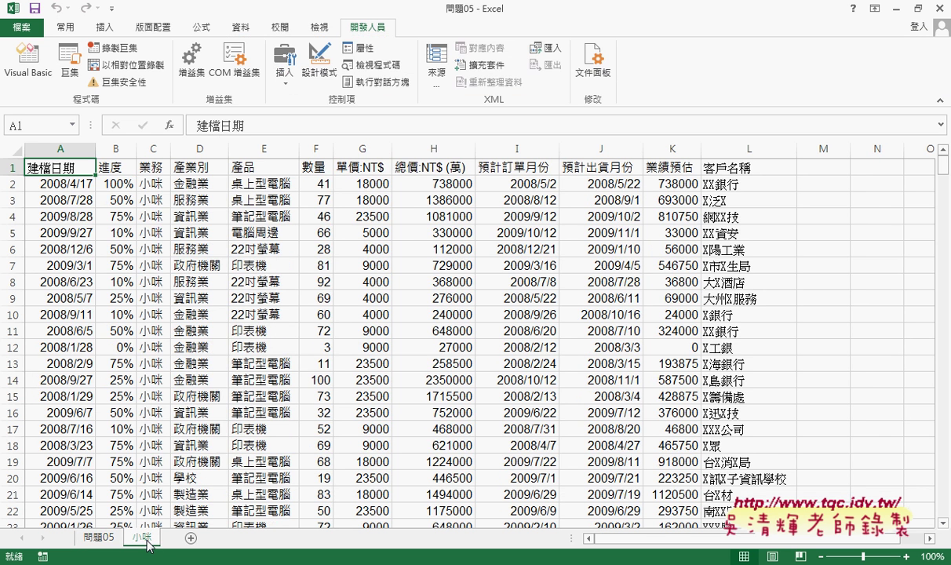
{"action": "right_click", "coordinate": [147, 542]}
{"action": "left_click", "coordinate": [197, 379]}
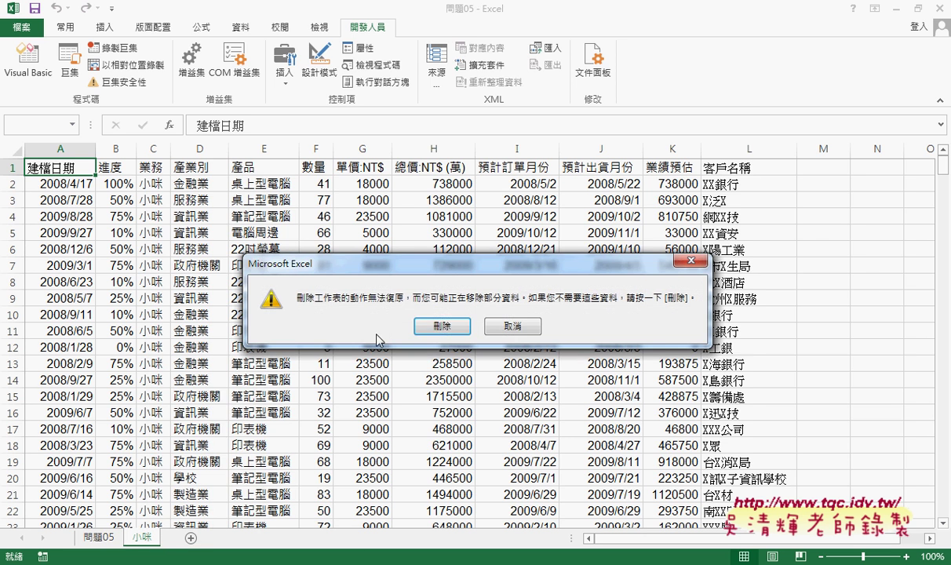
{"action": "left_click", "coordinate": [452, 326]}
{"action": "left_click", "coordinate": [291, 508]}
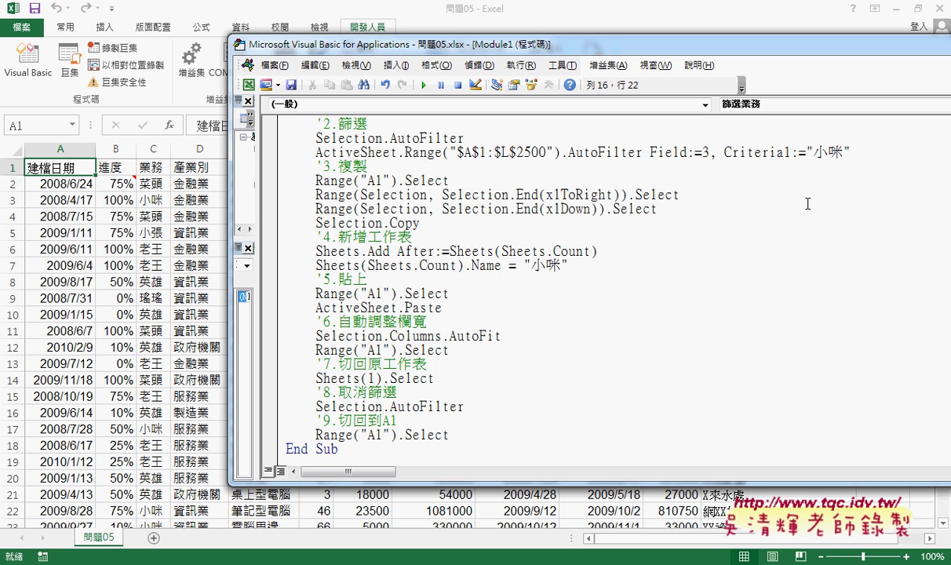
Step: Start an indented line below Sub 篩選業務() reading X = InputBox("請輸入業務名稱
{"action": "scroll", "coordinate": [749, 216], "scroll_direction": "up", "scroll_amount": 1}
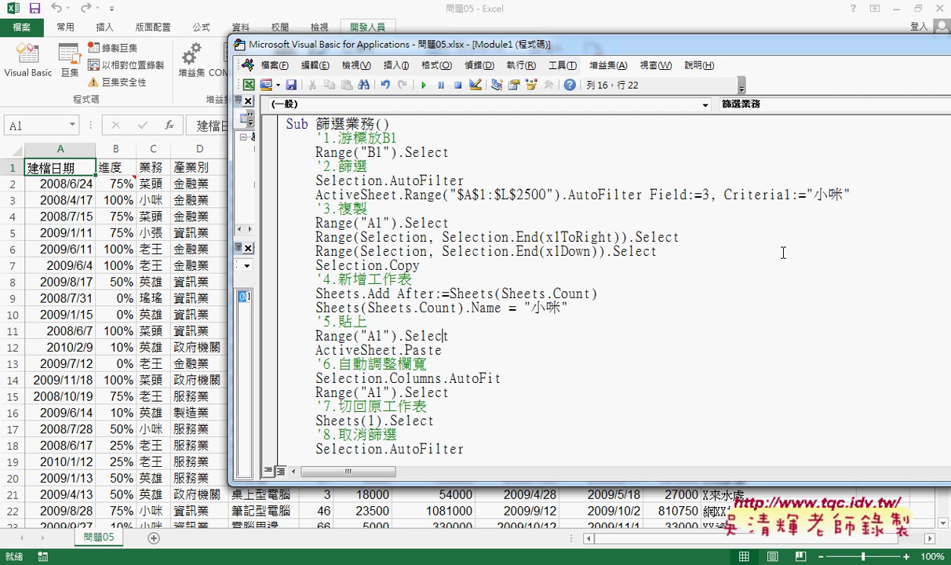
{"action": "left_click", "coordinate": [462, 129]}
{"action": "key", "text": "Return"}
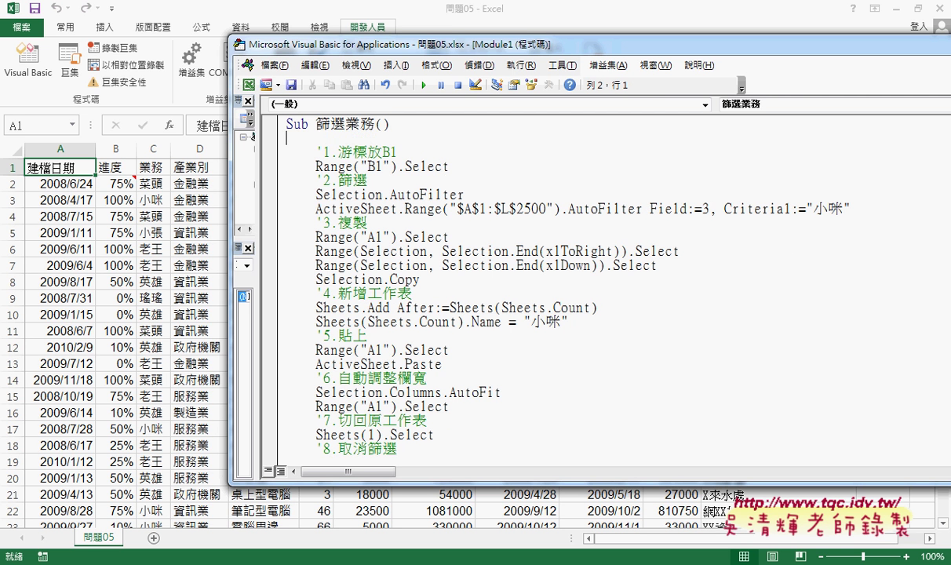
{"action": "key", "text": "Tab"}
{"action": "type", "text": "X"}
{"action": "type", "text": "-"}
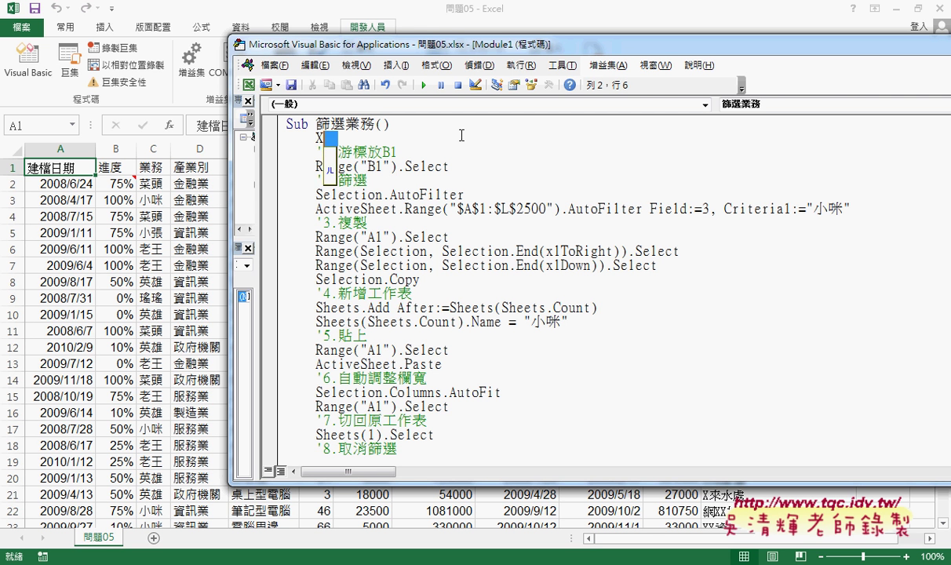
{"action": "type", "text": "=in"}
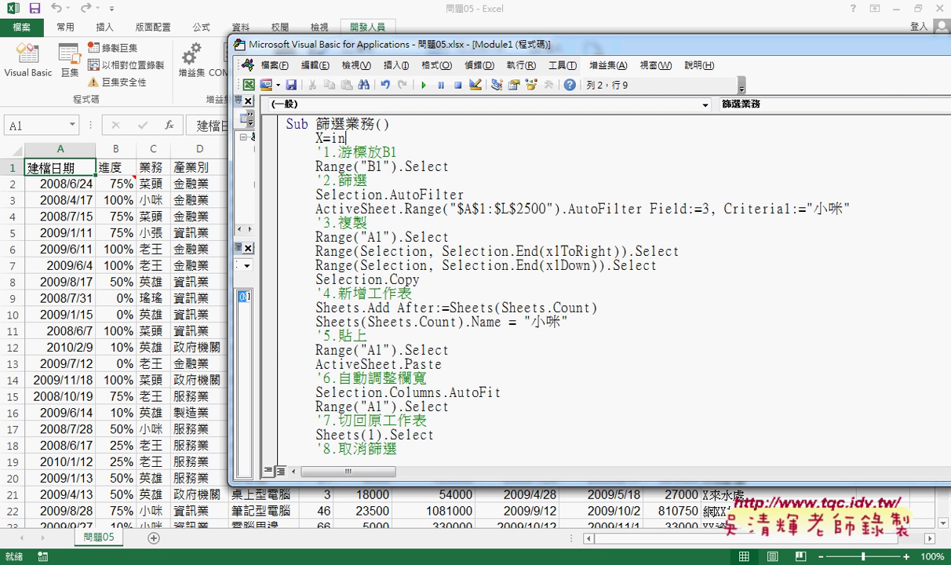
{"action": "type", "text": "putbo"}
{"action": "type", "text": "x"}
{"action": "type", "text": "("}
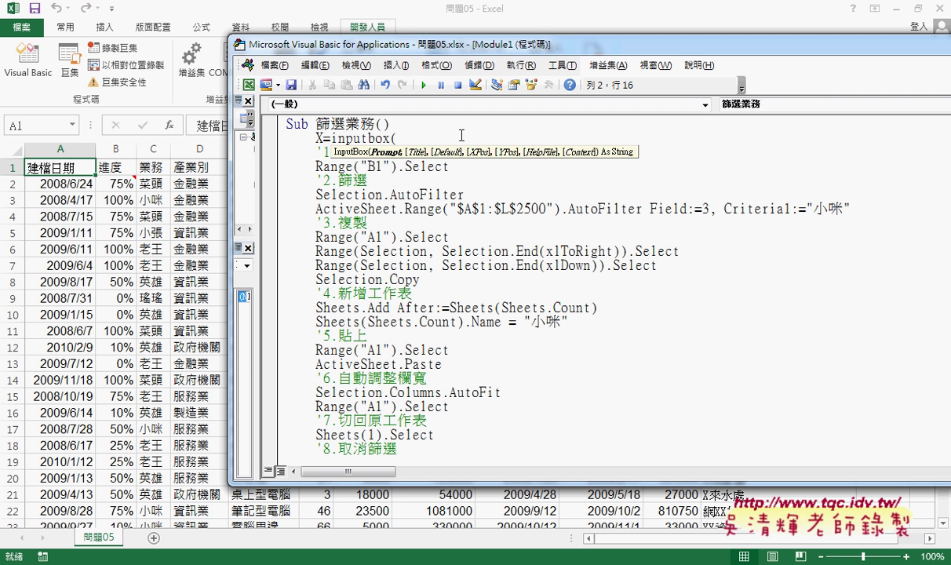
{"action": "type", "text": "\""}
{"action": "type", "text": "請輸"}
{"action": "type", "text": "入u"}
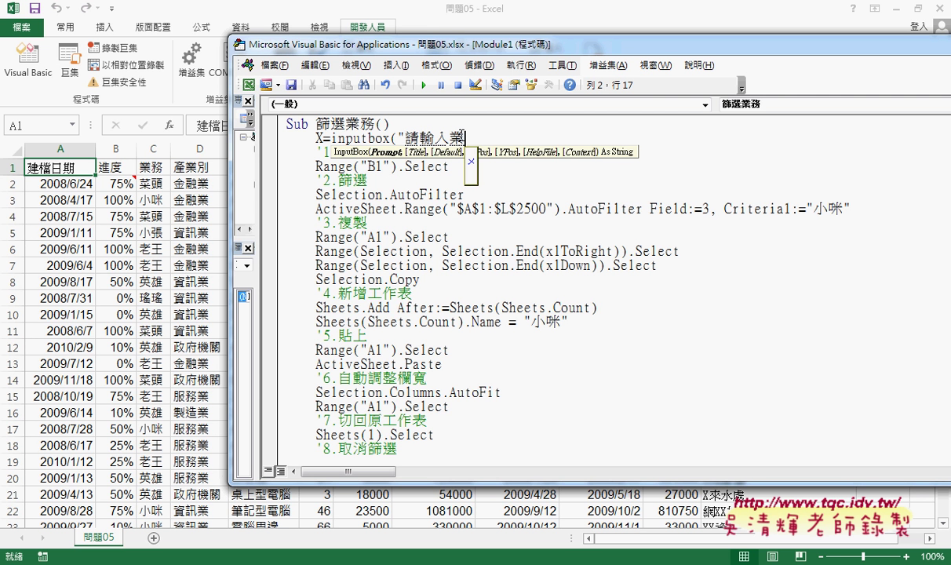
{"action": "type", "text": "務"}
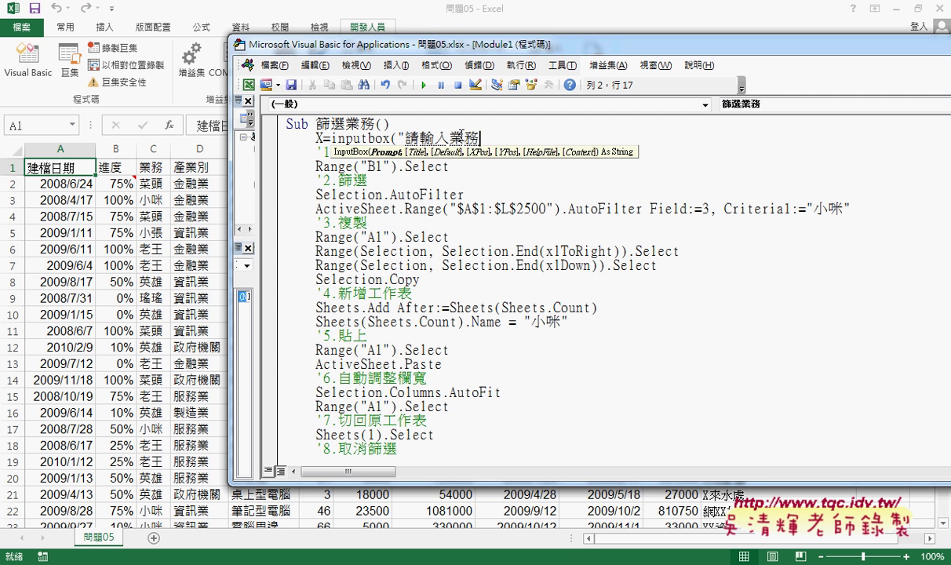
{"action": "type", "text": "名稱"}
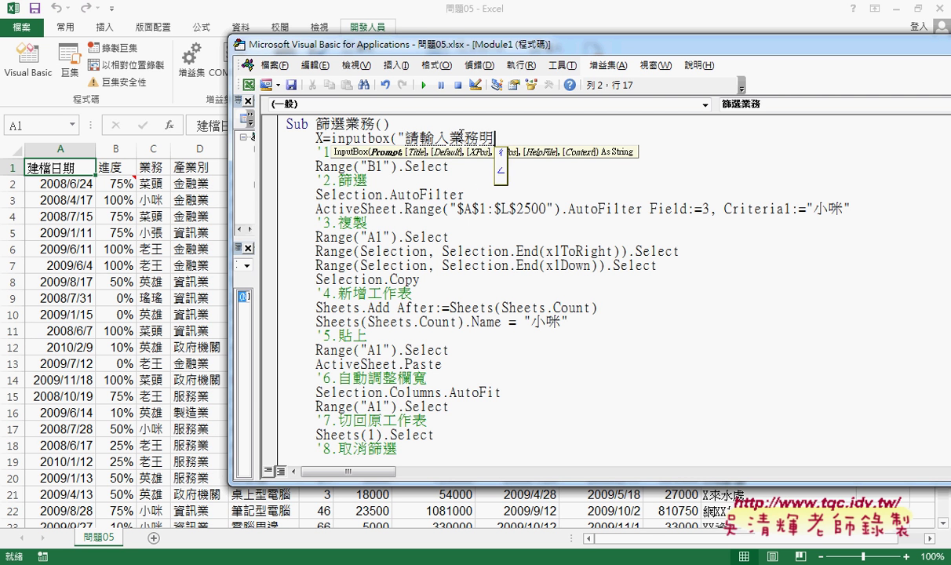
{"action": "key", "text": "Return"}
Step: Finish the line as X = InputBox("請輸入業務名稱!!") and highlight the InputBox call and X
{"action": "type", "text": "!!\""}
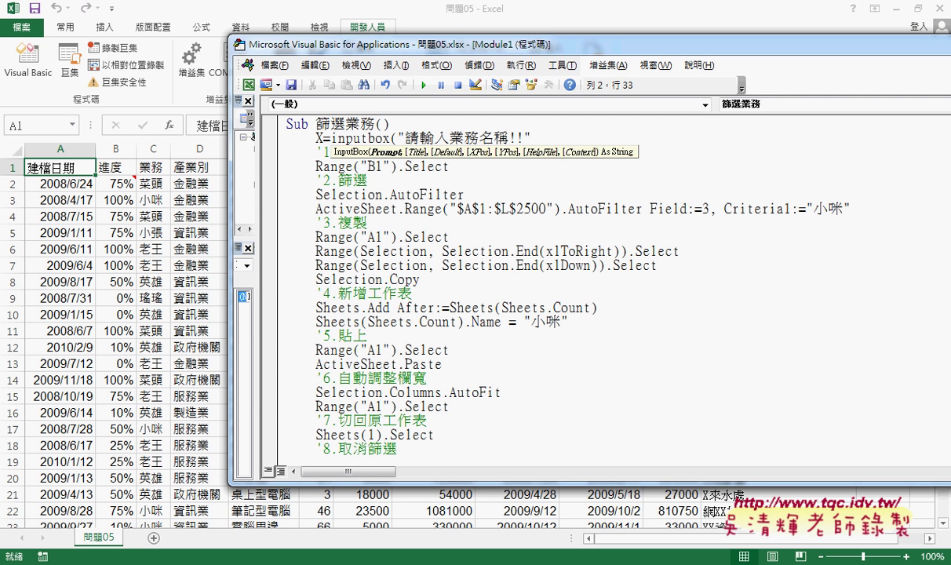
{"action": "type", "text": ")"}
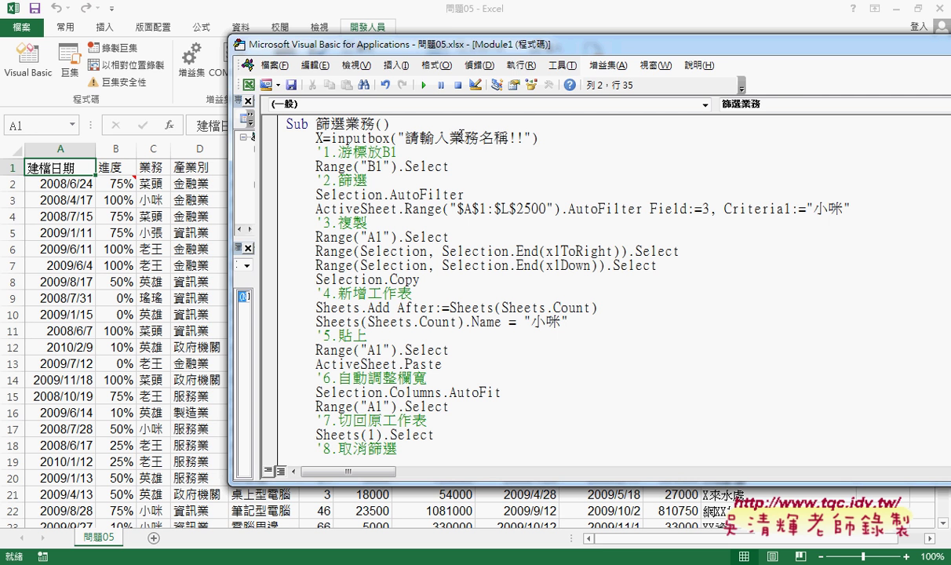
{"action": "key", "text": "BackSpace"}
{"action": "type", "text": "5"}
{"action": "type", "text": ","}
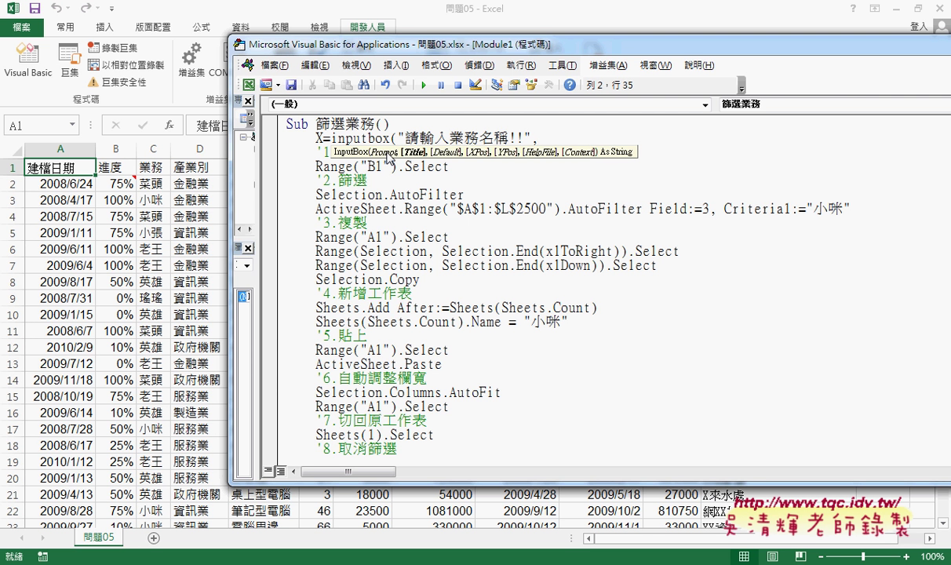
{"action": "key", "text": "BackSpace"}
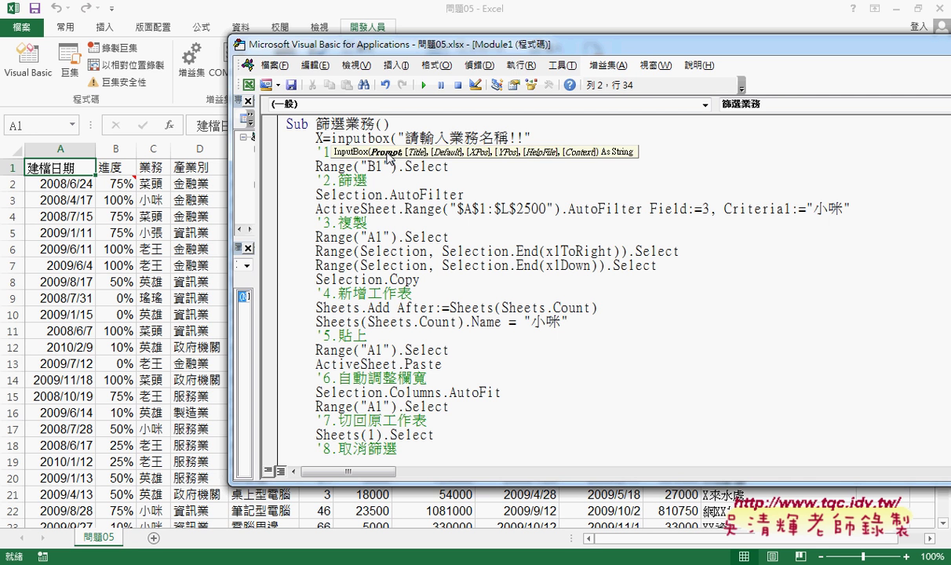
{"action": "type", "text": ")"}
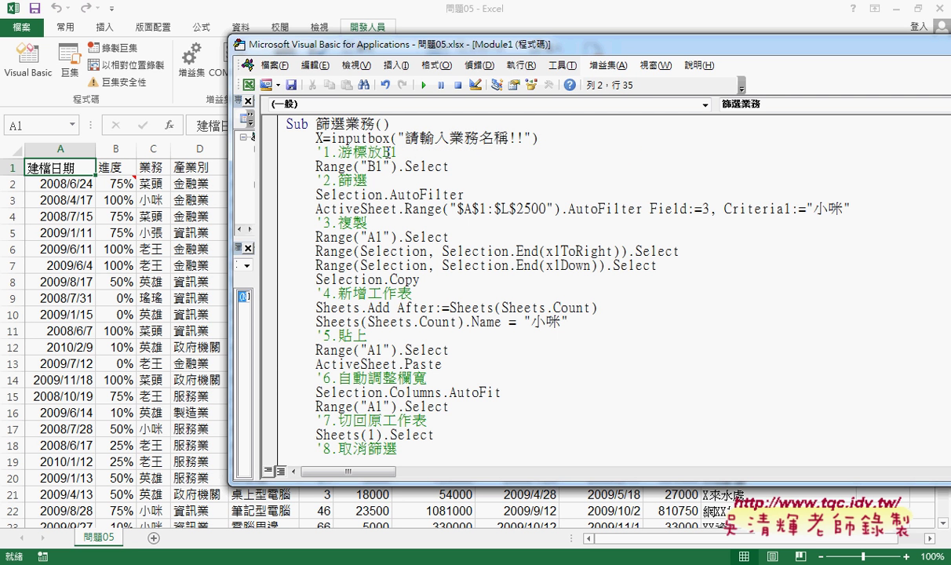
{"action": "left_click", "coordinate": [387, 151]}
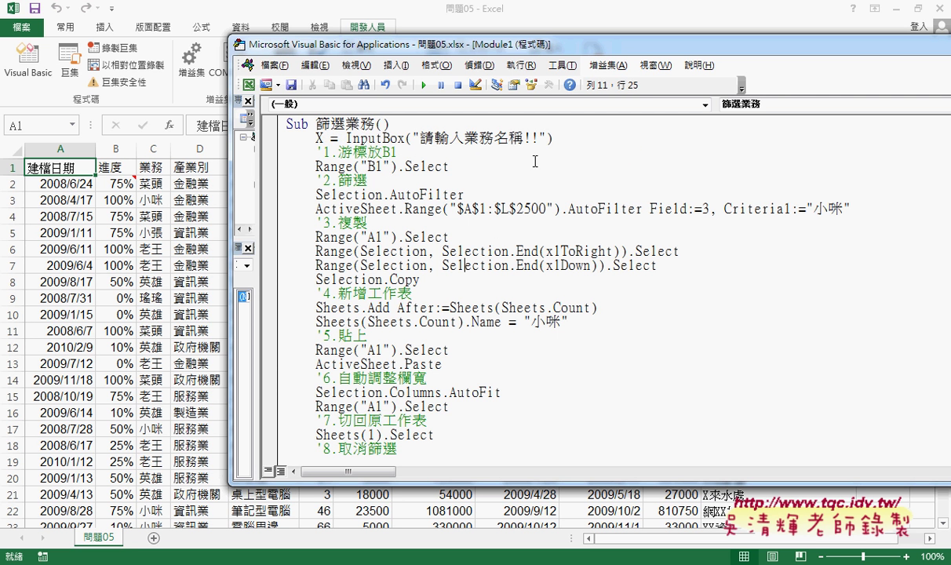
{"action": "left_click_drag", "start_coordinate": [553, 138], "coordinate": [345, 141]}
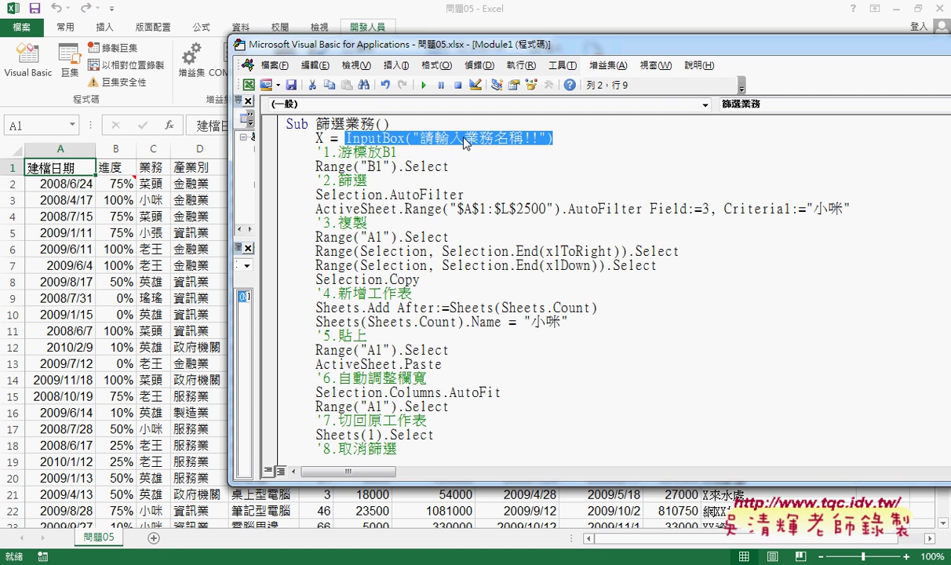
{"action": "double_click", "coordinate": [319, 137]}
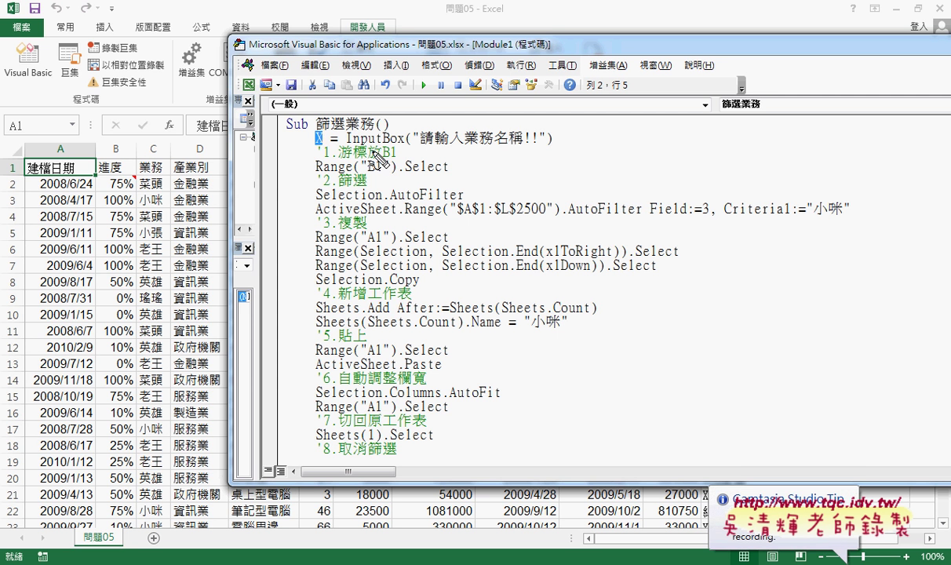
{"action": "mouse_move", "coordinate": [321, 147]}
{"action": "left_mouse_down"}
{"action": "mouse_move", "coordinate": [302, 147]}
{"action": "mouse_move", "coordinate": [323, 146]}
{"action": "left_mouse_up"}
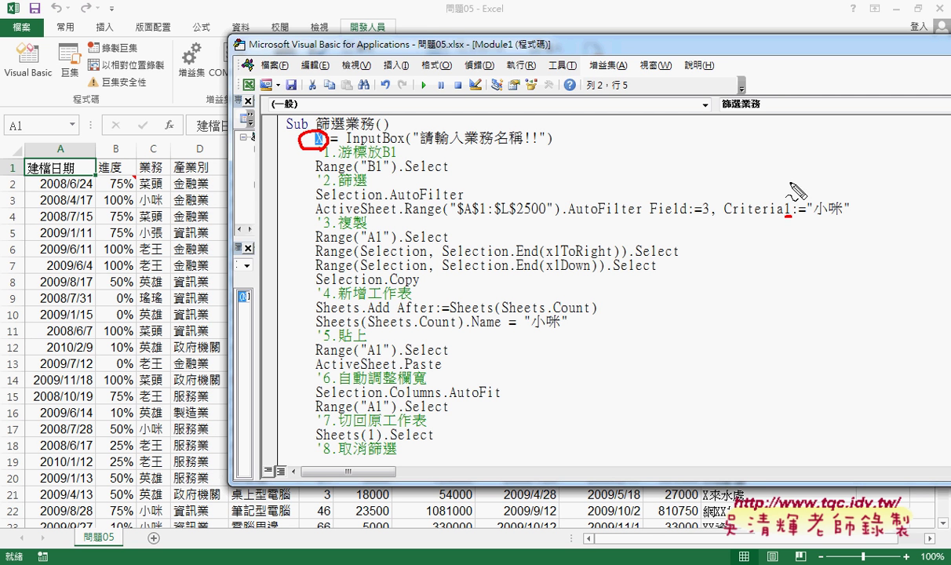
{"action": "left_click_drag", "start_coordinate": [784, 221], "coordinate": [792, 221]}
{"action": "left_click_drag", "start_coordinate": [783, 225], "coordinate": [791, 226]}
{"action": "mouse_move", "coordinate": [858, 228]}
{"action": "left_mouse_down"}
{"action": "mouse_move", "coordinate": [808, 200]}
{"action": "mouse_move", "coordinate": [861, 214]}
{"action": "left_mouse_up"}
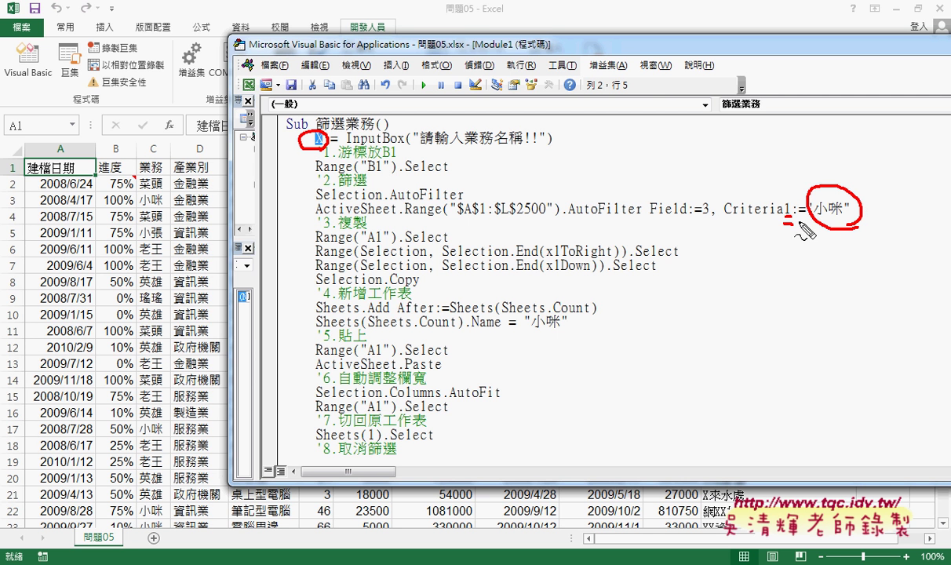
{"action": "mouse_move", "coordinate": [324, 135]}
{"action": "left_mouse_down"}
{"action": "mouse_move", "coordinate": [549, 88]}
{"action": "mouse_move", "coordinate": [773, 179]}
{"action": "mouse_move", "coordinate": [822, 182]}
{"action": "left_mouse_up"}
{"action": "left_click_drag", "start_coordinate": [728, 223], "coordinate": [781, 222]}
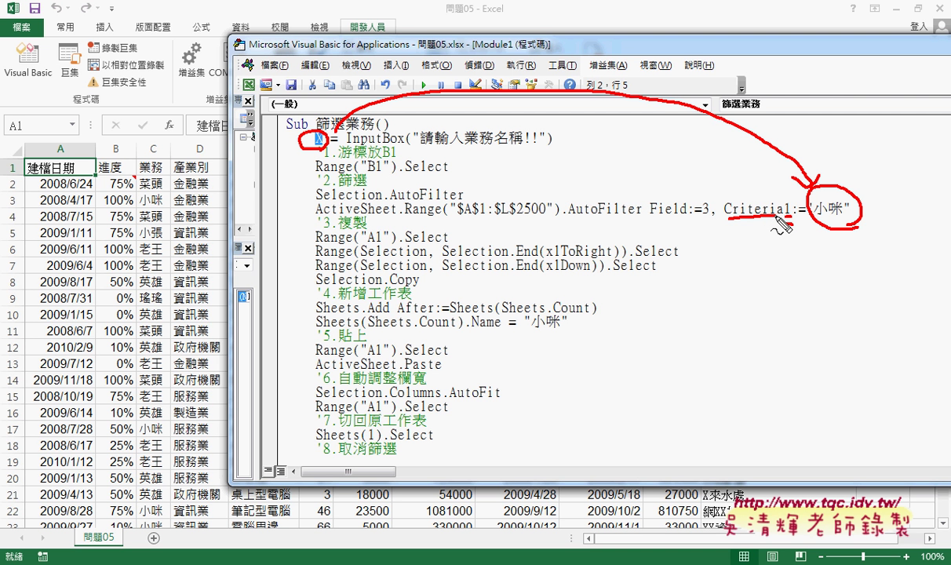
{"action": "left_click_drag", "start_coordinate": [780, 222], "coordinate": [790, 222]}
{"action": "left_click_drag", "start_coordinate": [782, 226], "coordinate": [791, 226]}
{"action": "mouse_move", "coordinate": [549, 314]}
{"action": "left_mouse_down"}
{"action": "mouse_move", "coordinate": [530, 329]}
{"action": "mouse_move", "coordinate": [581, 314]}
{"action": "mouse_move", "coordinate": [561, 345]}
{"action": "left_mouse_up"}
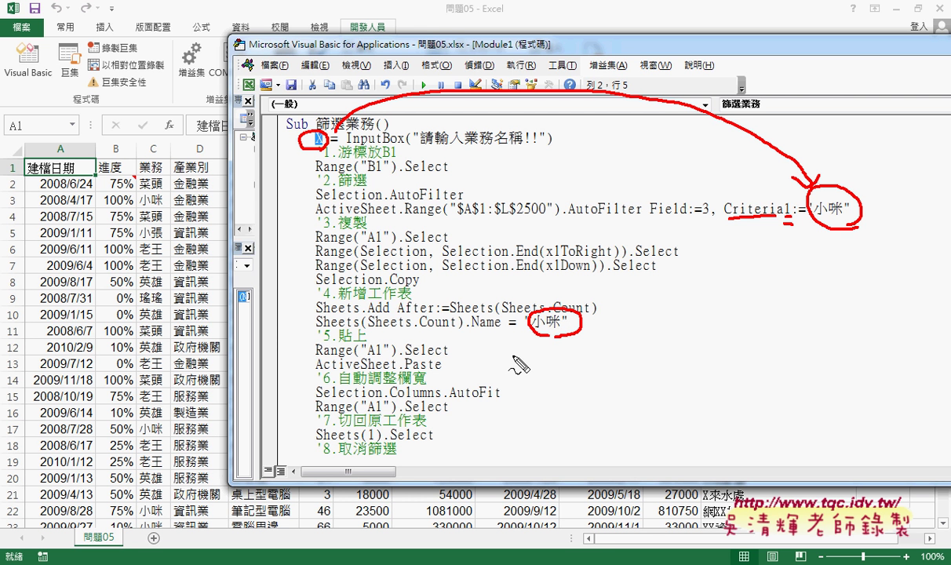
{"action": "key", "text": "Escape"}
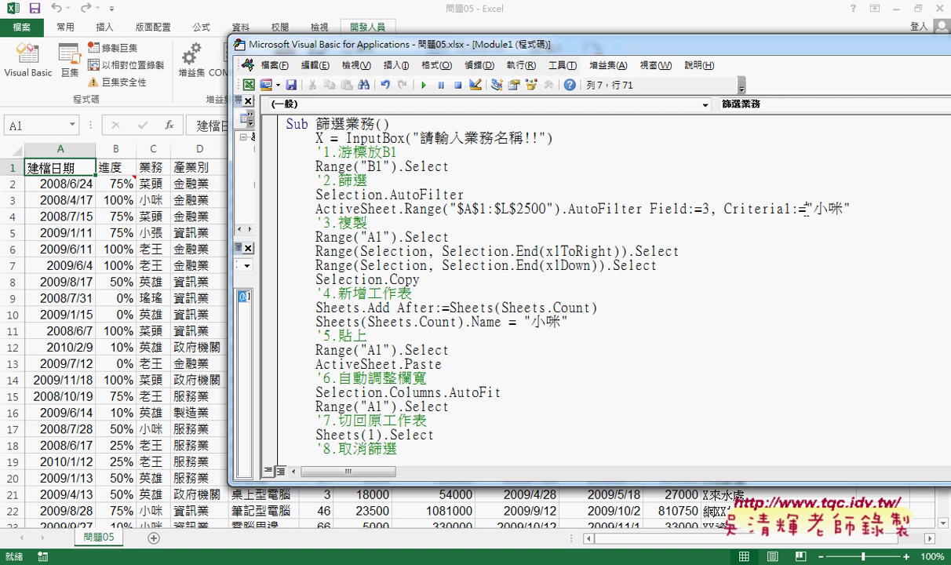
Step: Replace the 小咪 AutoFilter criterion with X, pointing out the Field:=3 and Criteria1:=X arguments
{"action": "left_click_drag", "start_coordinate": [806, 209], "coordinate": [851, 208]}
{"action": "type", "text": "X"}
{"action": "left_click", "coordinate": [728, 276]}
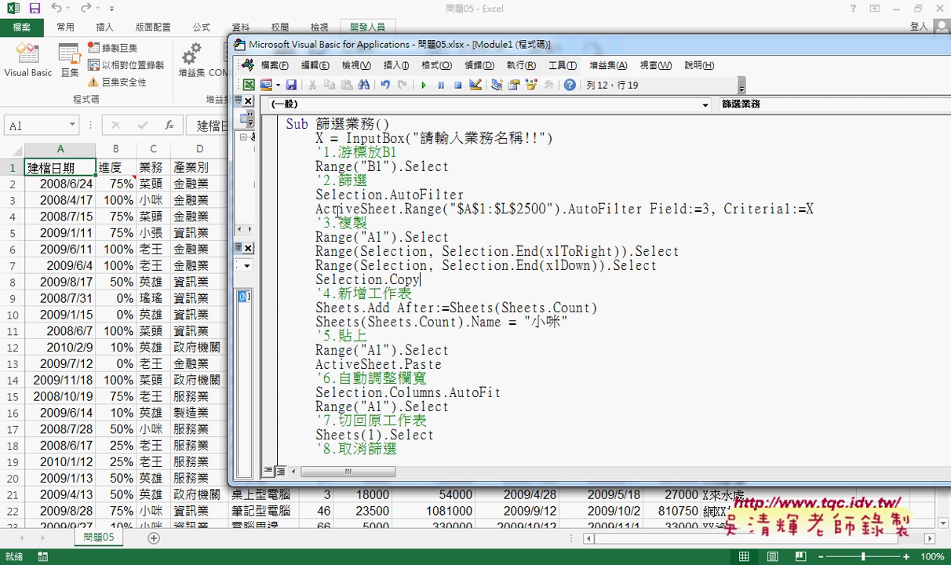
{"action": "left_click_drag", "start_coordinate": [566, 209], "coordinate": [636, 209]}
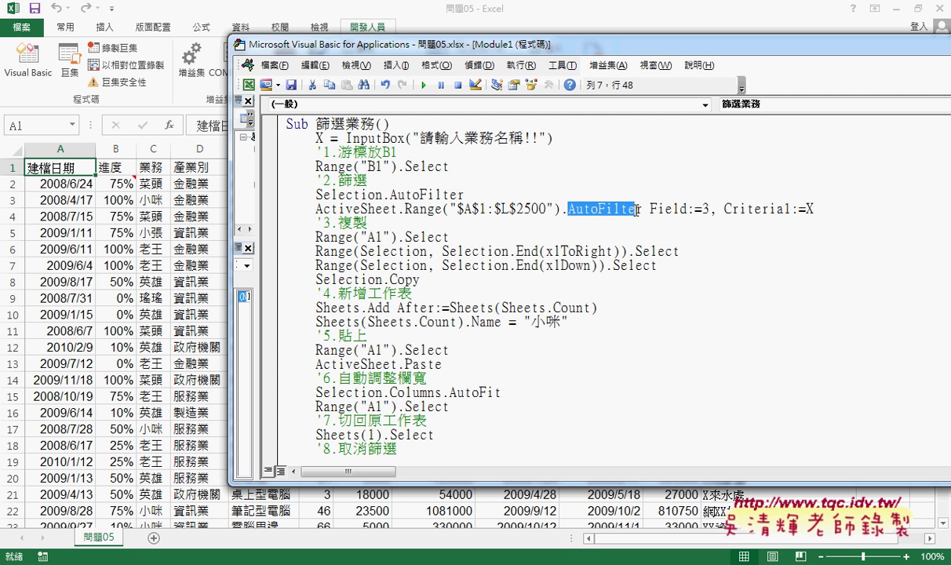
{"action": "left_click_drag", "start_coordinate": [708, 209], "coordinate": [650, 209]}
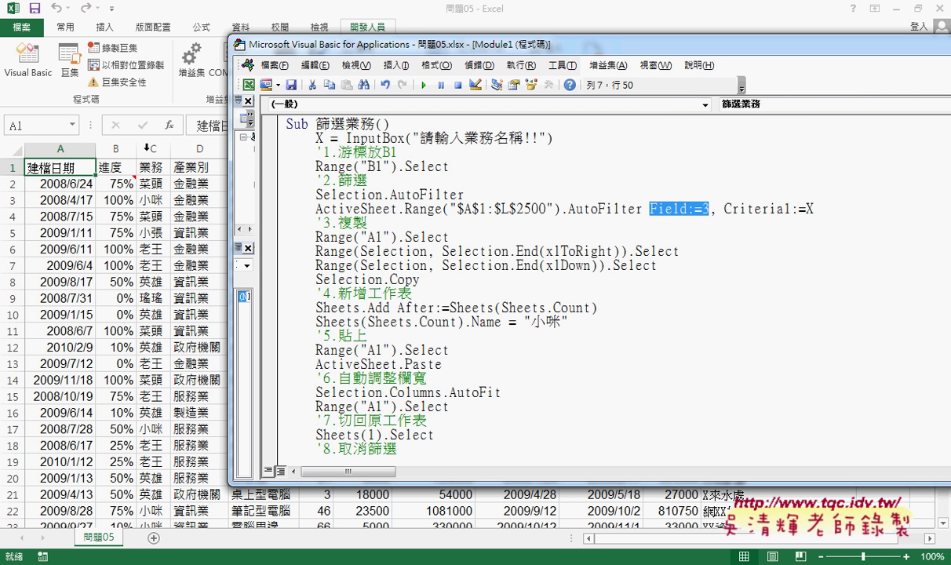
{"action": "left_click_drag", "start_coordinate": [813, 208], "coordinate": [723, 209]}
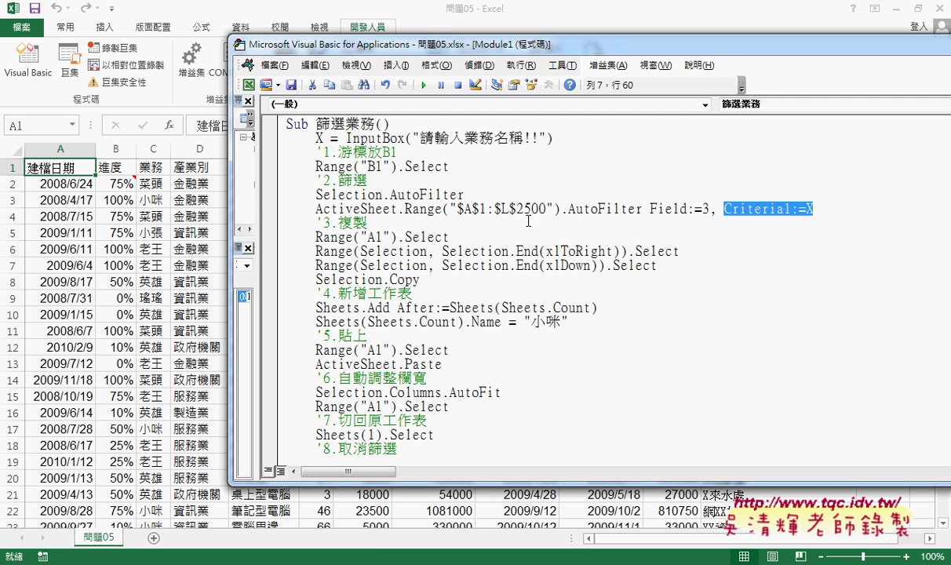
Step: Replace the fixed name "小咪" in Sheets(Sheets.Count).Name with X
{"action": "left_click", "coordinate": [374, 237]}
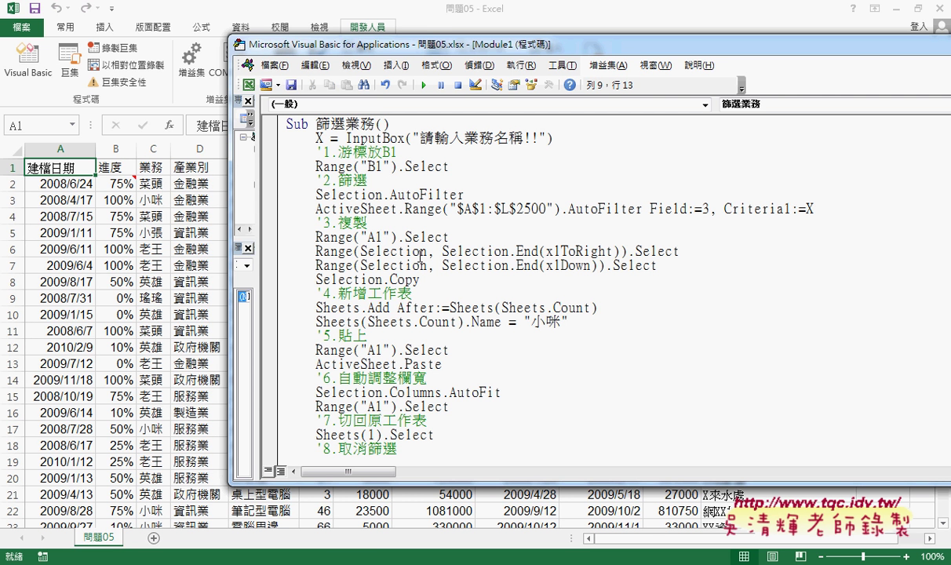
{"action": "left_click_drag", "start_coordinate": [419, 280], "coordinate": [390, 280]}
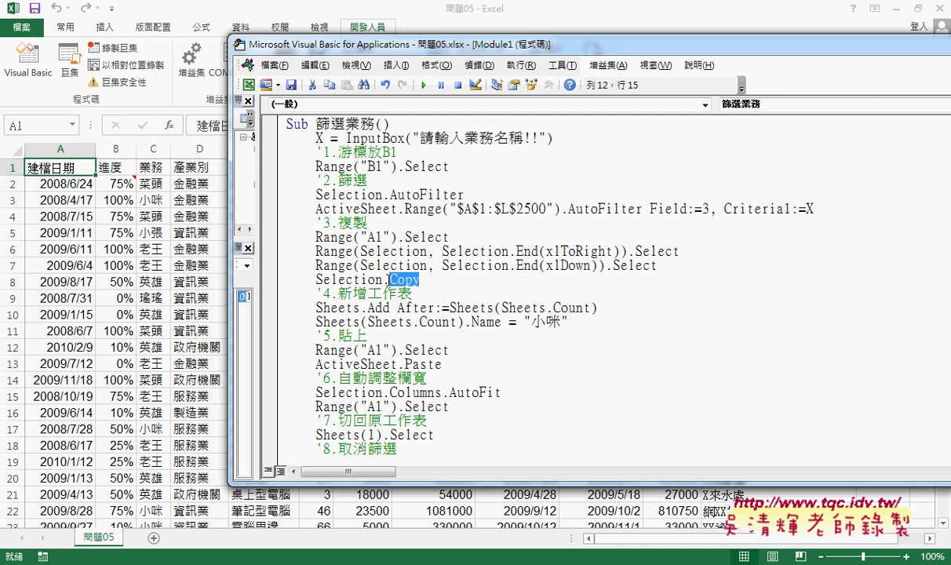
{"action": "left_click", "coordinate": [426, 306]}
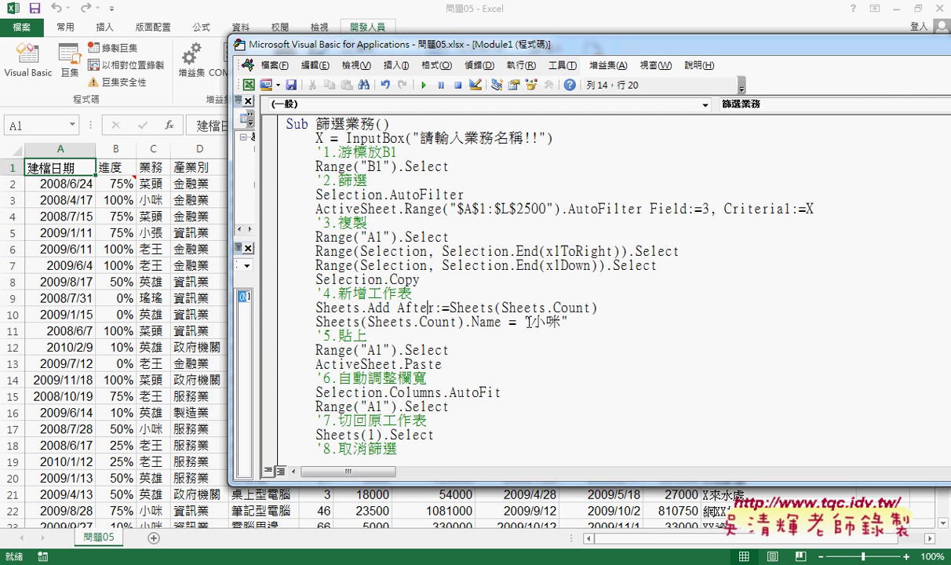
{"action": "left_click_drag", "start_coordinate": [523, 321], "coordinate": [567, 322]}
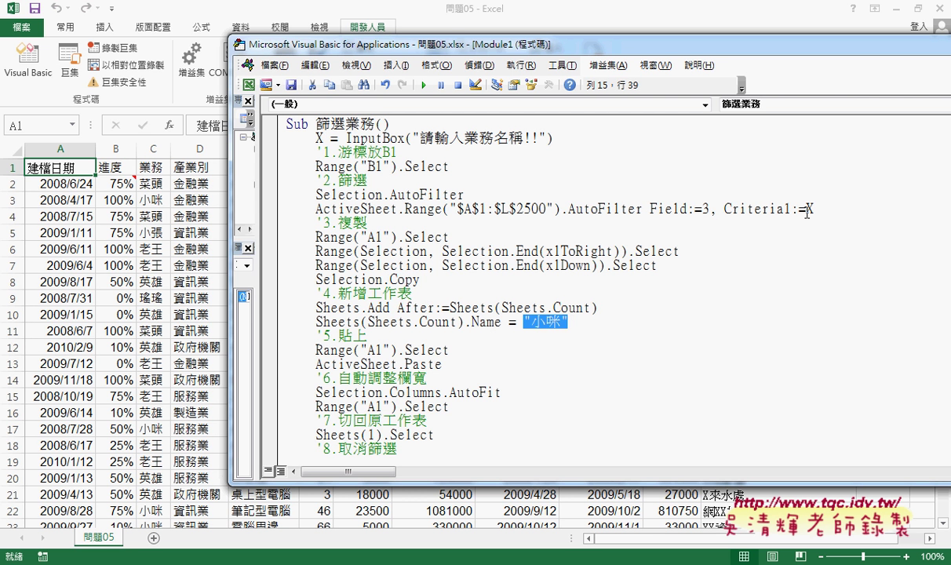
{"action": "type", "text": "X"}
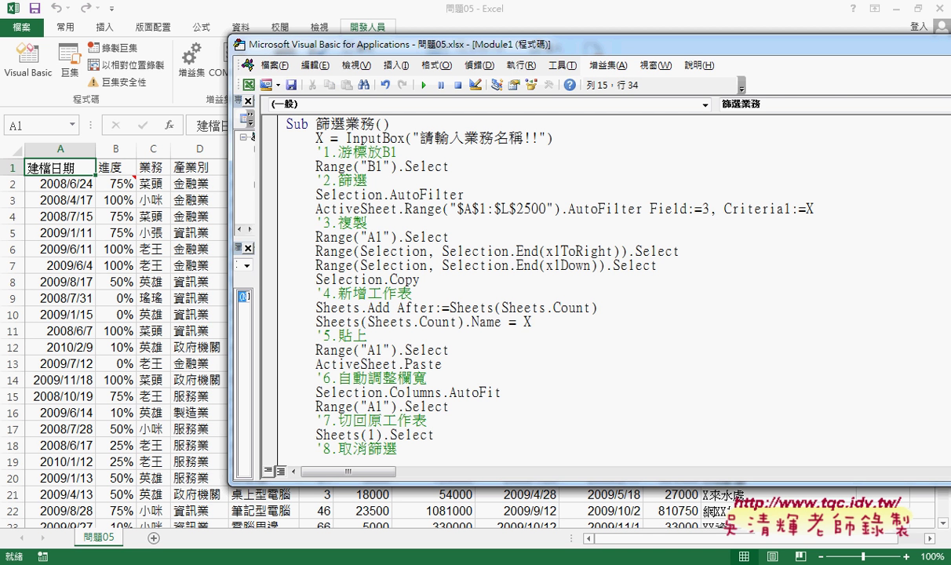
{"action": "key", "text": "Down"}
{"action": "key", "text": "Down"}
{"action": "key", "text": "Down"}
Step: Circle the InputBox line, the X variables and Field:=3 with the pen, clear it, and return to Excel
{"action": "scroll", "coordinate": [525, 376], "scroll_direction": "down", "scroll_amount": 2}
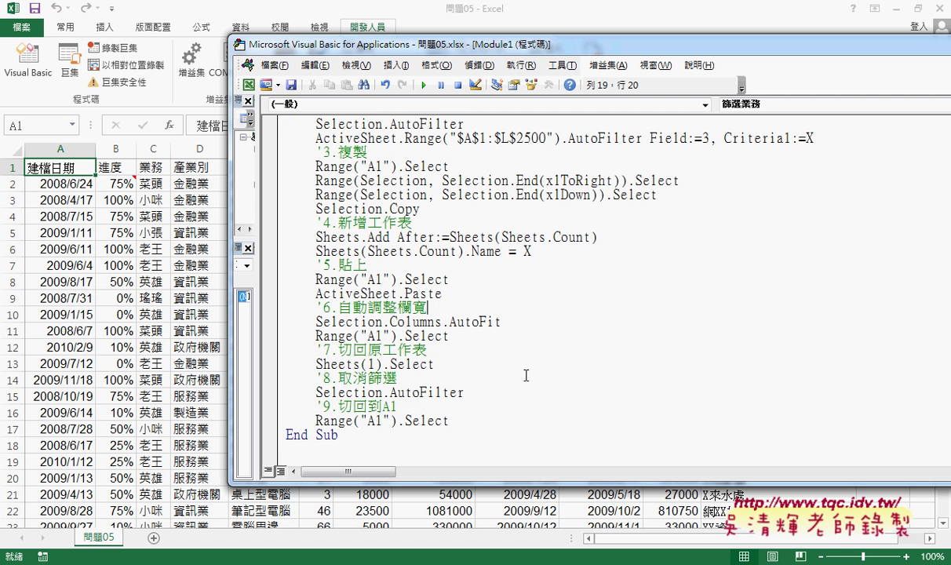
{"action": "scroll", "coordinate": [526, 376], "scroll_direction": "up", "scroll_amount": 2}
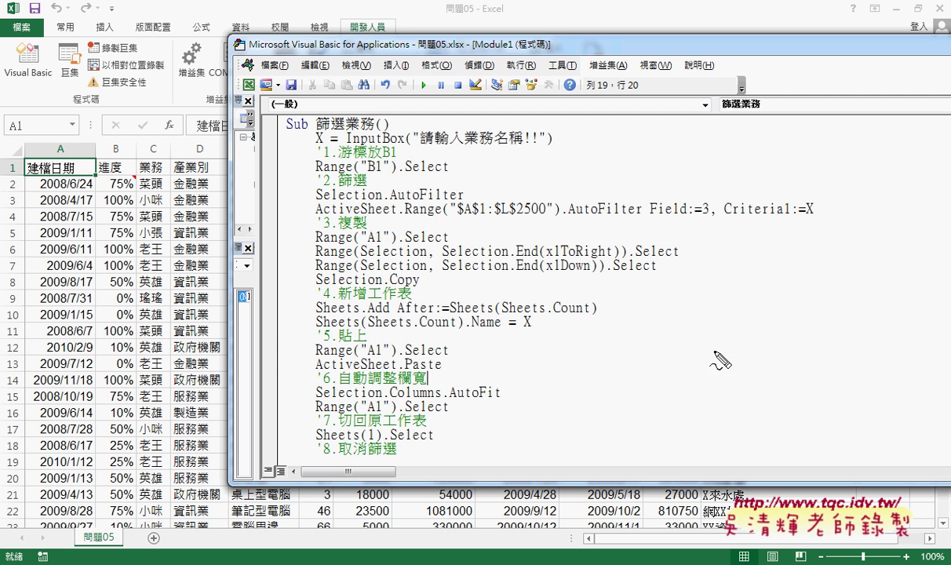
{"action": "mouse_move", "coordinate": [554, 146]}
{"action": "left_mouse_down"}
{"action": "mouse_move", "coordinate": [361, 161]}
{"action": "mouse_move", "coordinate": [275, 141]}
{"action": "mouse_move", "coordinate": [541, 118]}
{"action": "mouse_move", "coordinate": [558, 150]}
{"action": "left_mouse_up"}
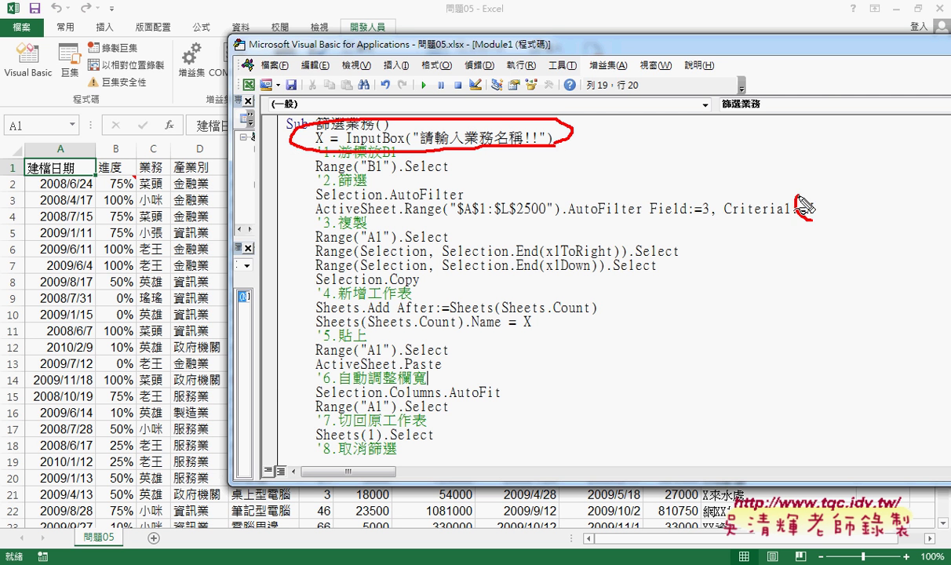
{"action": "left_click_drag", "start_coordinate": [807, 192], "coordinate": [797, 201]}
{"action": "left_click_drag", "start_coordinate": [538, 307], "coordinate": [520, 336]}
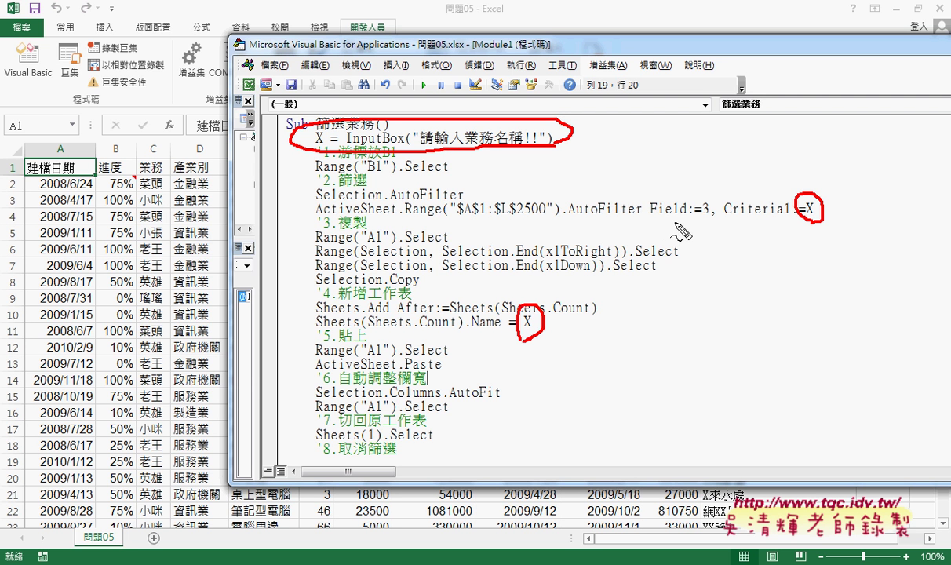
{"action": "left_click_drag", "start_coordinate": [649, 222], "coordinate": [711, 222]}
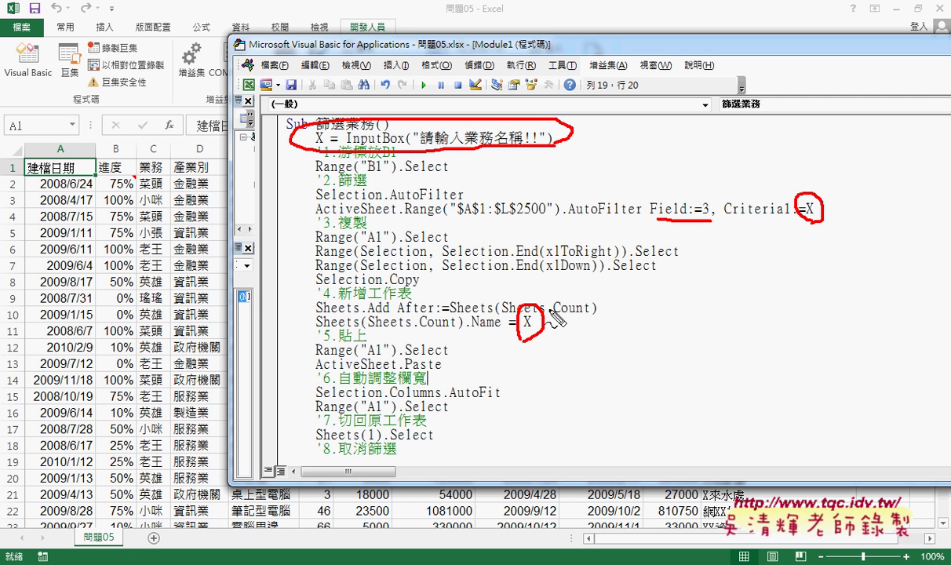
{"action": "key", "text": "Escape"}
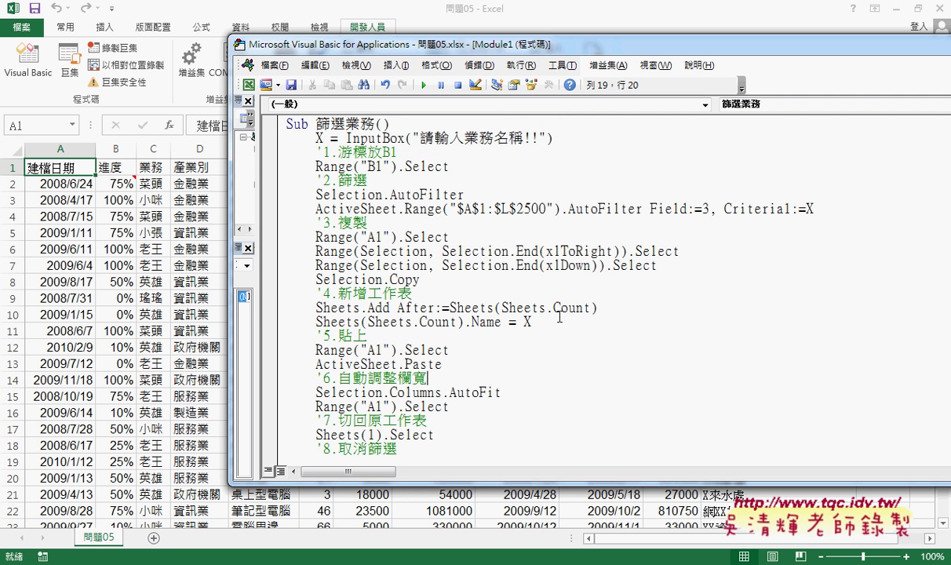
{"action": "left_click", "coordinate": [196, 295]}
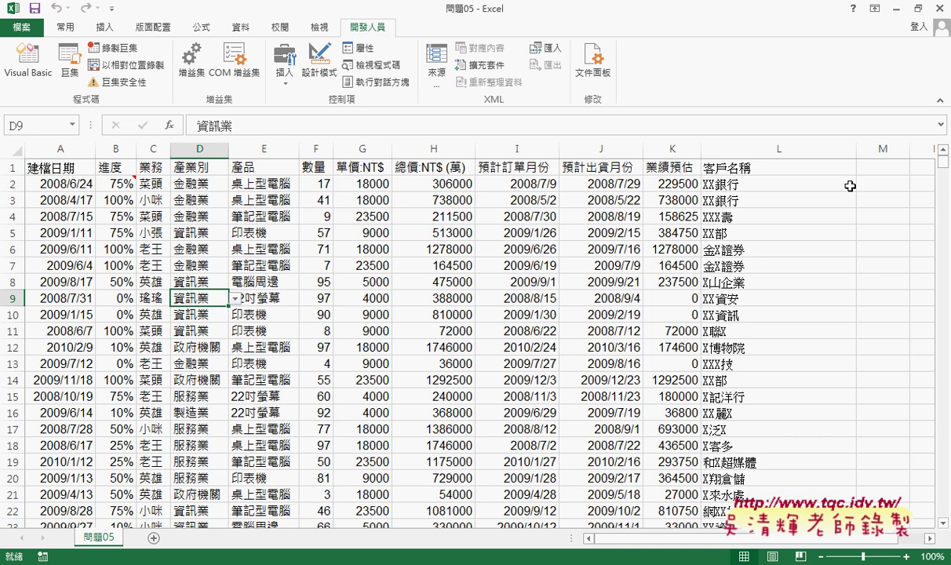
Step: Draw a form button near column M and assign it the 篩選業務 macro
{"action": "left_click", "coordinate": [284, 76]}
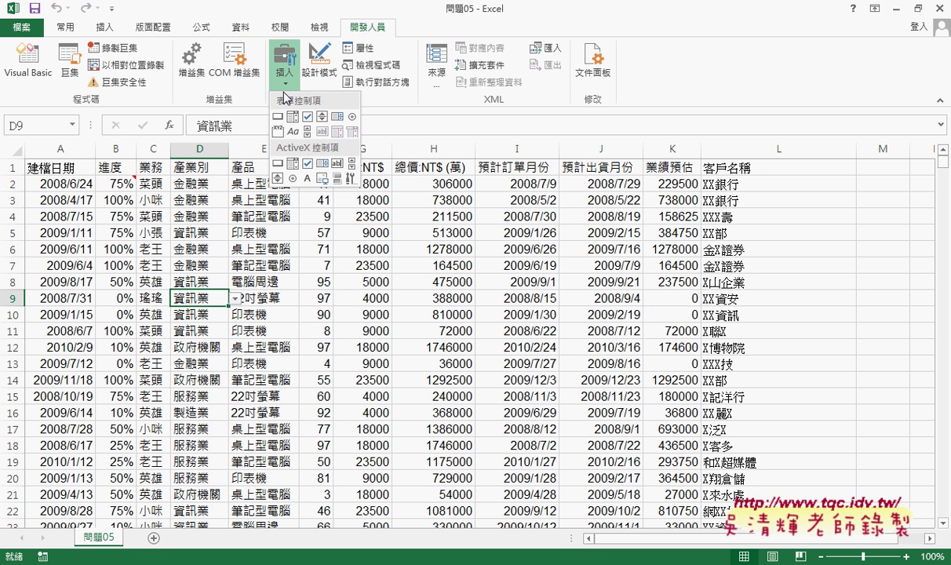
{"action": "left_click", "coordinate": [278, 116]}
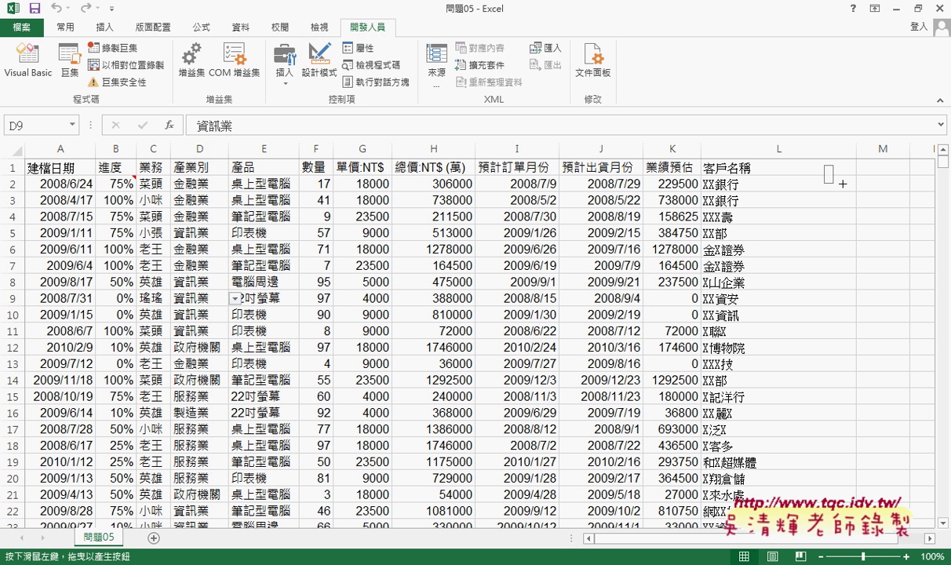
{"action": "left_click_drag", "start_coordinate": [841, 183], "coordinate": [876, 194]}
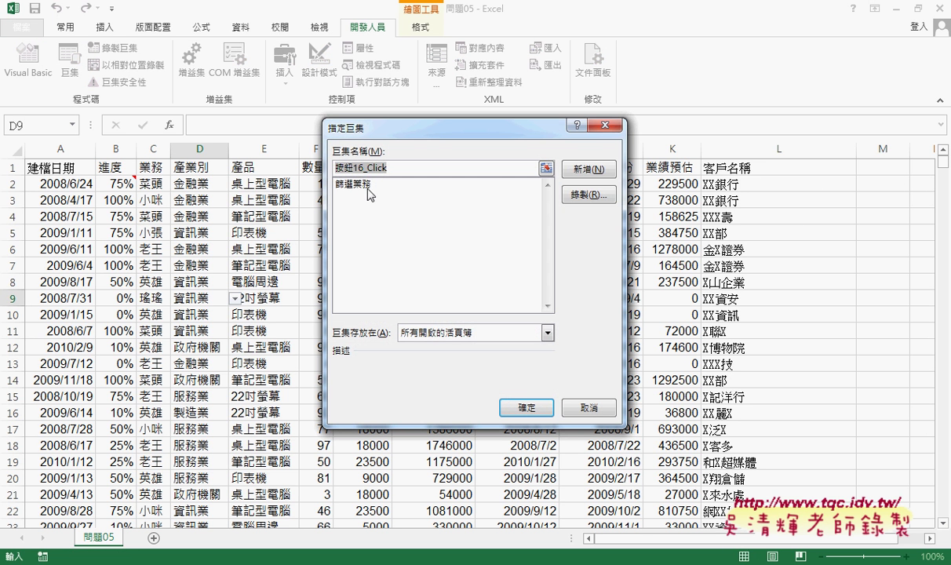
{"action": "left_click", "coordinate": [367, 185]}
{"action": "right_click", "coordinate": [333, 165]}
{"action": "left_click", "coordinate": [385, 202]}
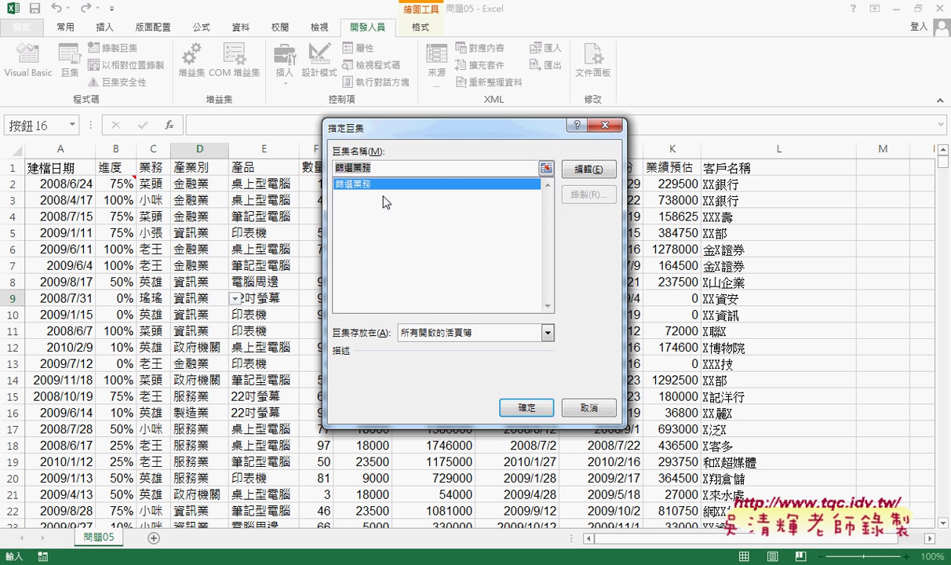
{"action": "left_click", "coordinate": [526, 407]}
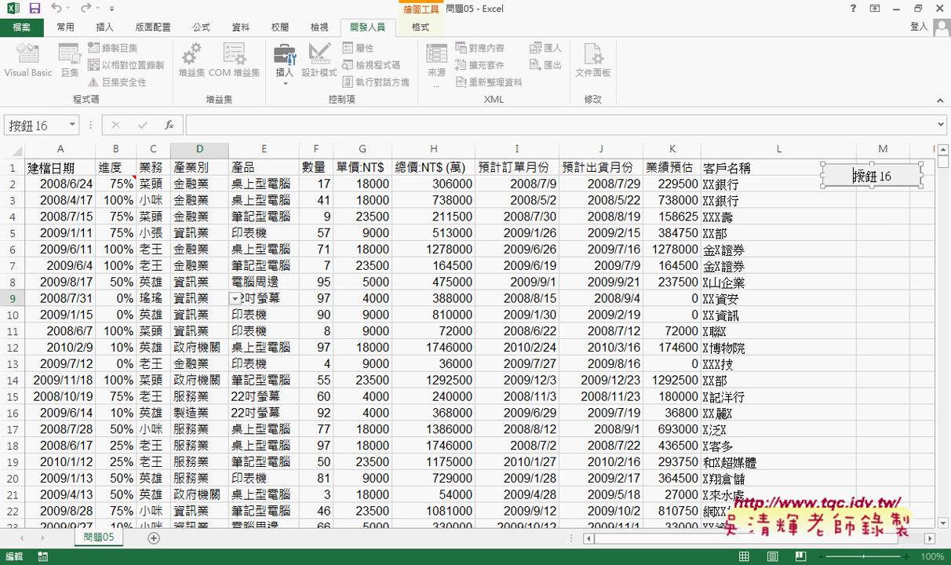
Step: Change the button caption to 篩選業務
{"action": "key", "text": "Delete"}
{"action": "key", "text": "Delete"}
{"action": "key", "text": "Delete"}
{"action": "key", "text": "Delete"}
{"action": "key", "text": "Delete"}
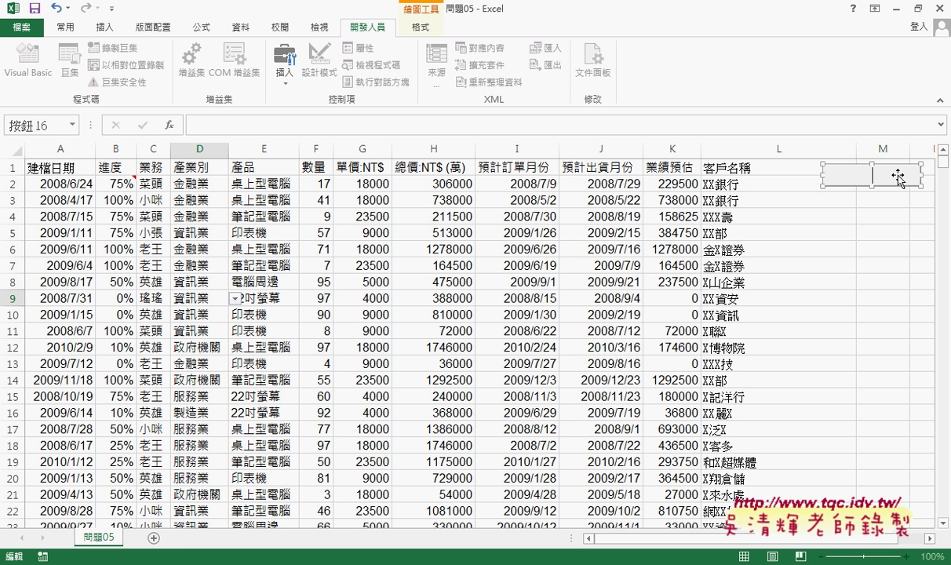
{"action": "type", "text": "篩選業務"}
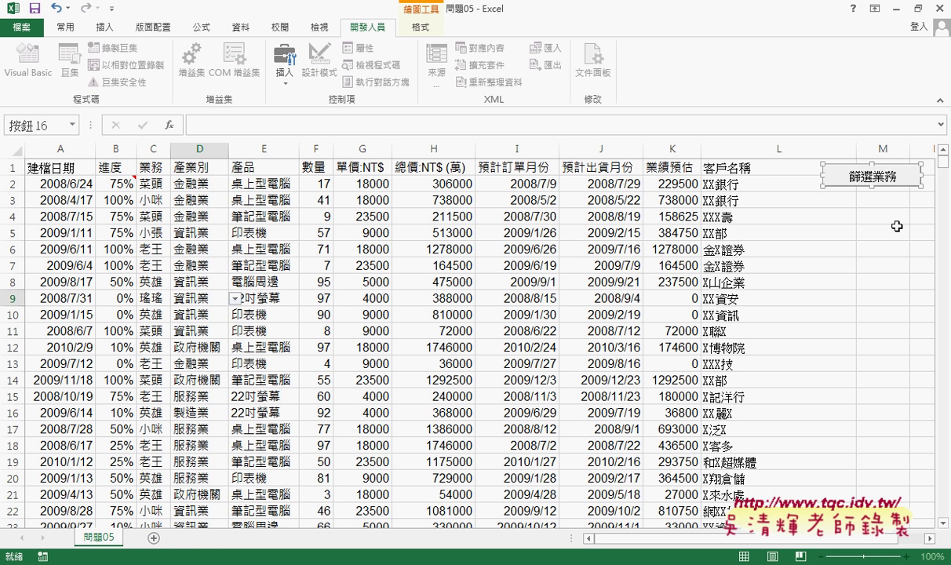
{"action": "left_click", "coordinate": [897, 226]}
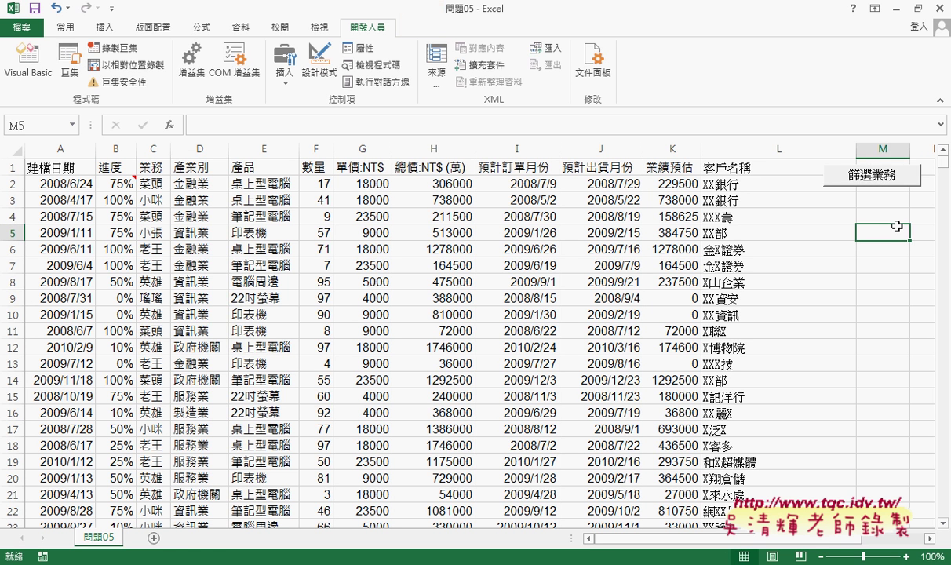
Step: Run the button filter for salesperson 菜頭 and check the new 菜頭 sheet
{"action": "left_click", "coordinate": [875, 172]}
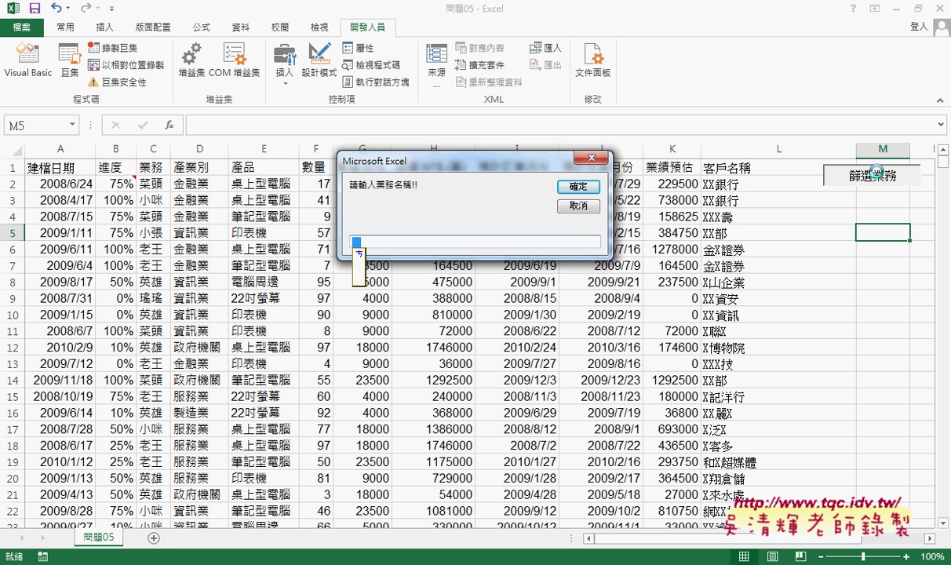
{"action": "type", "text": "瑤瑤"}
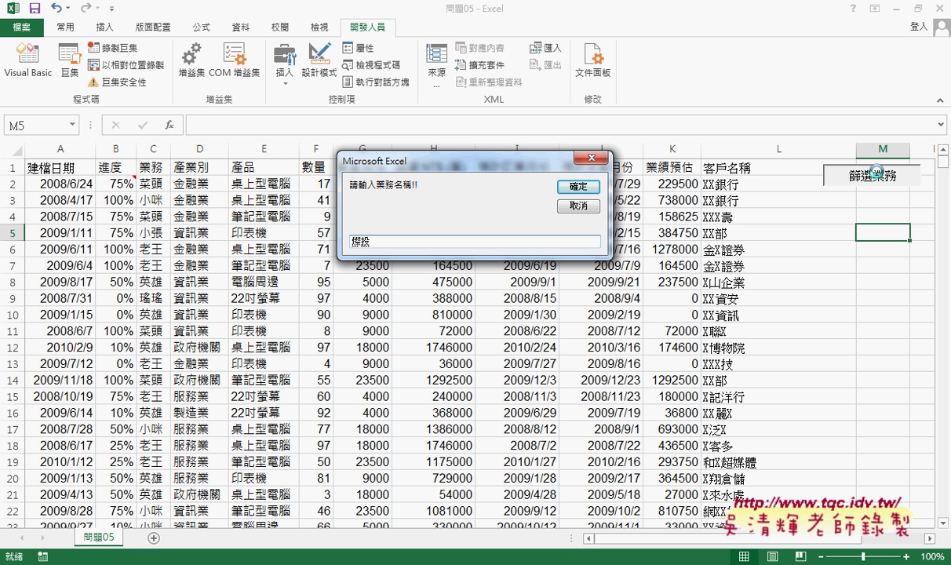
{"action": "key", "text": "BackSpace"}
{"action": "key", "text": "BackSpace"}
{"action": "type", "text": "ㄘ"}
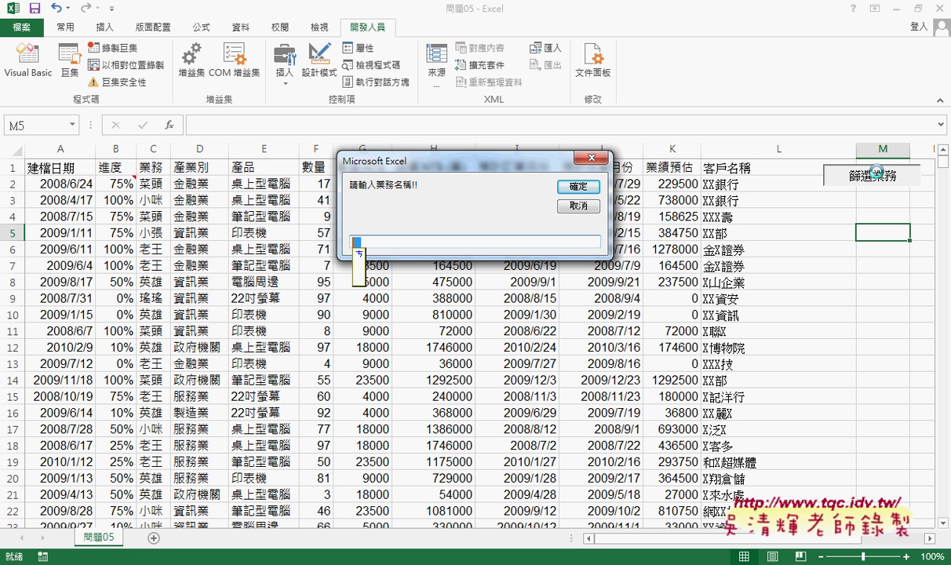
{"action": "type", "text": "菜頭"}
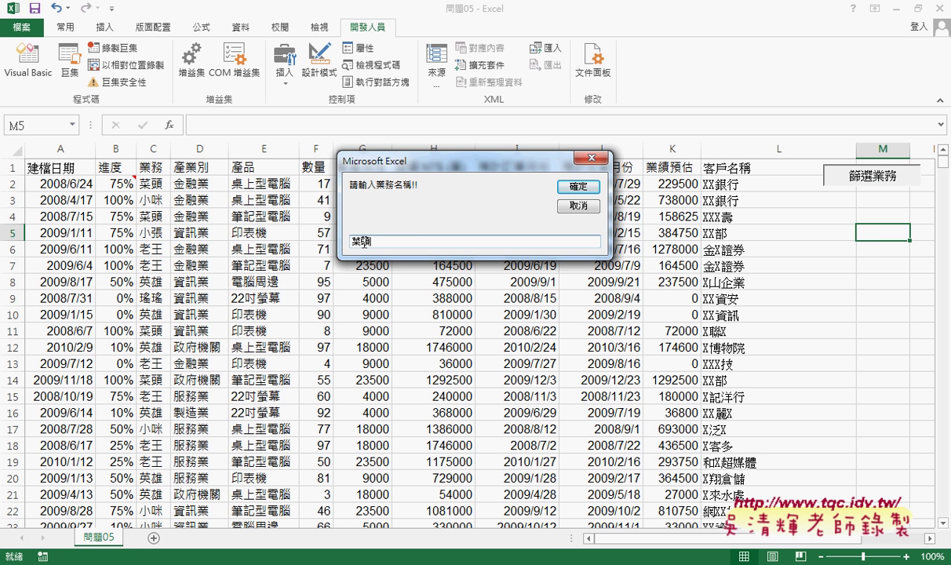
{"action": "left_click_drag", "start_coordinate": [360, 241], "coordinate": [374, 241]}
{"action": "left_click", "coordinate": [580, 189]}
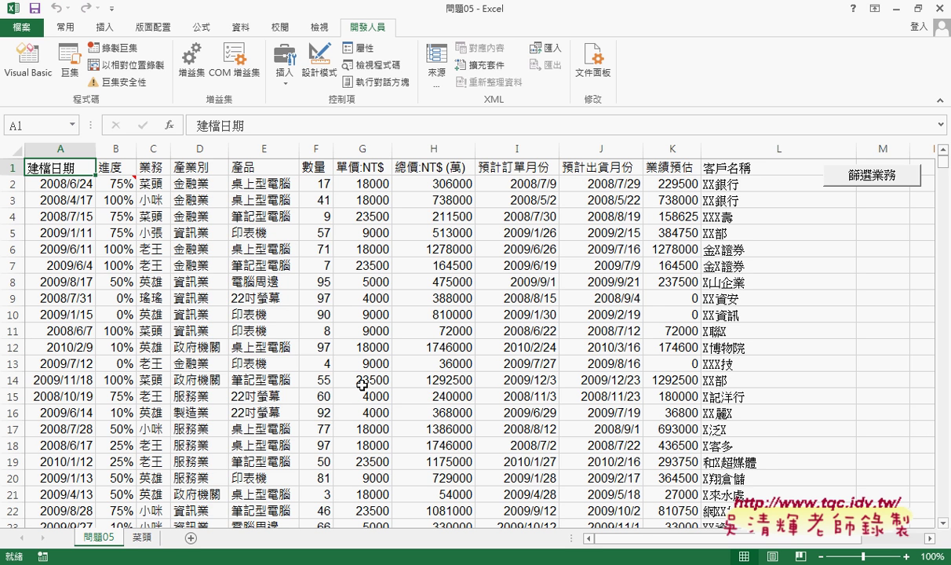
{"action": "left_click", "coordinate": [142, 538]}
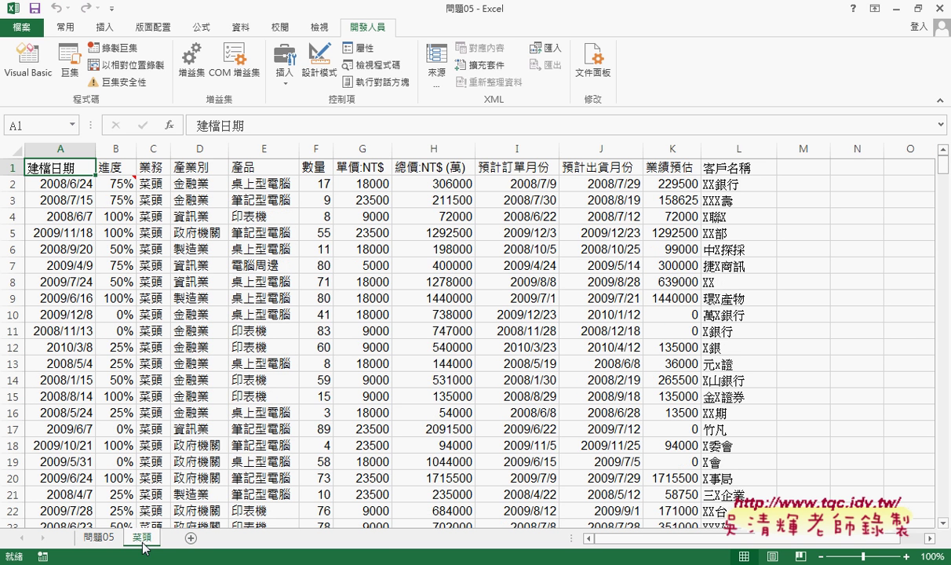
{"action": "left_click", "coordinate": [99, 537]}
Step: Run the filter for 小張, check the new 小張 sheet, and go back to 問題05
{"action": "left_click", "coordinate": [851, 177]}
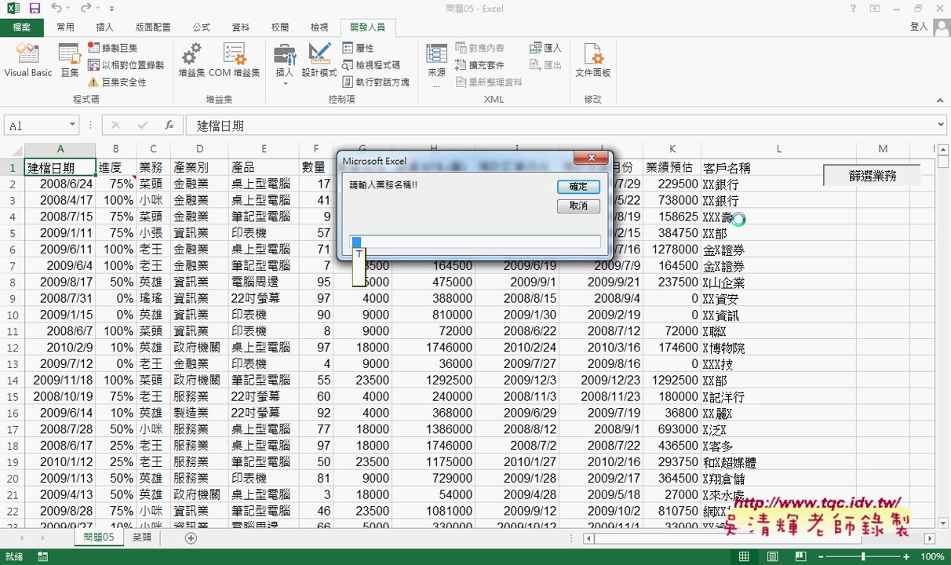
{"action": "type", "text": "小張"}
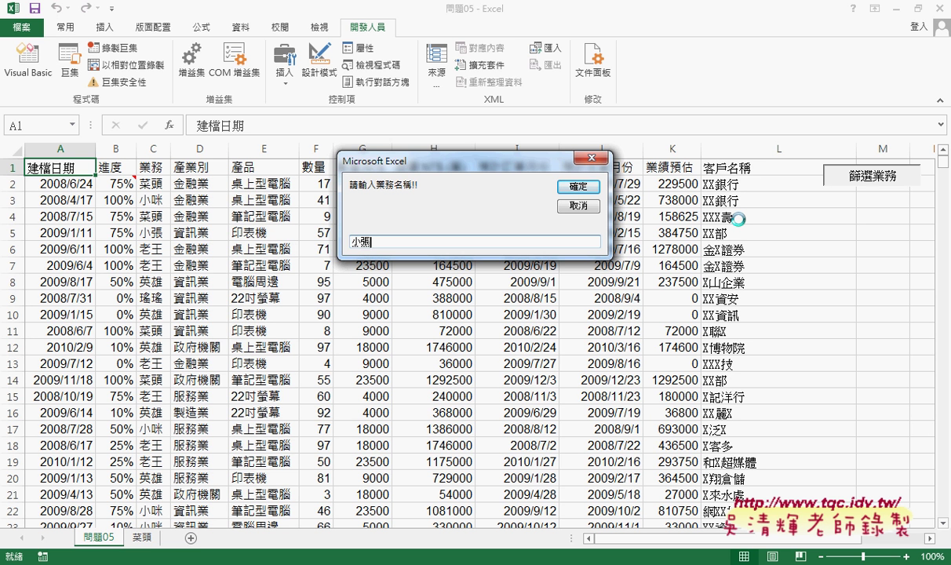
{"action": "left_click", "coordinate": [580, 186]}
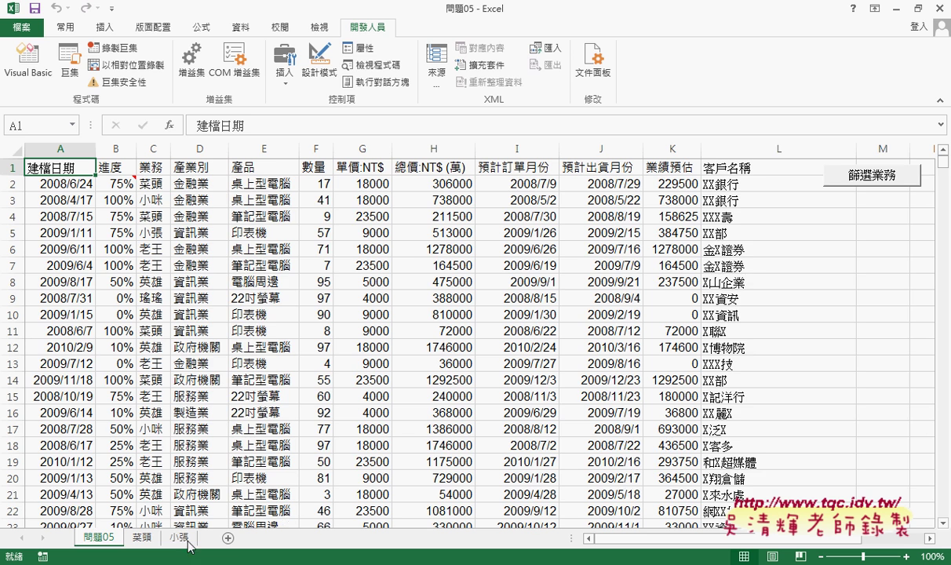
{"action": "left_click", "coordinate": [180, 538]}
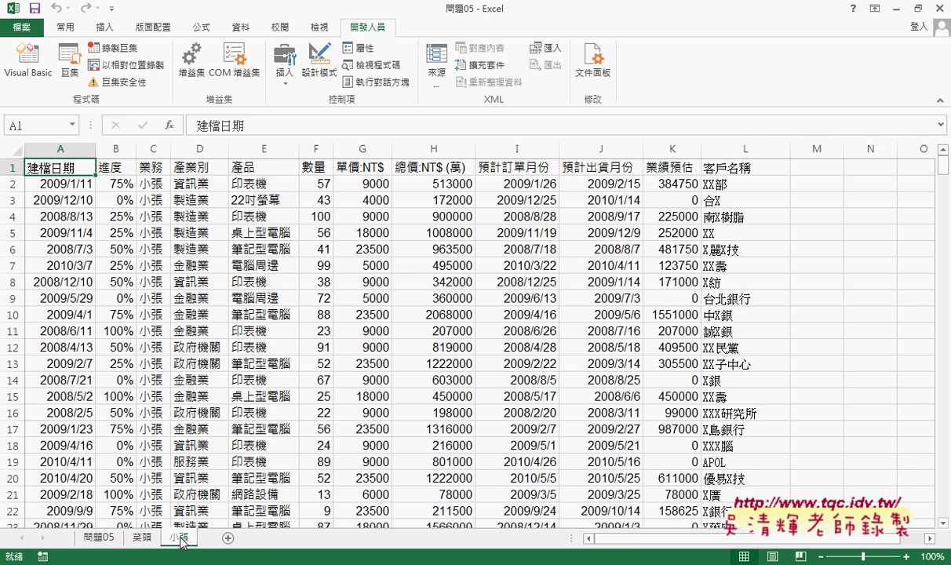
{"action": "left_click", "coordinate": [99, 538]}
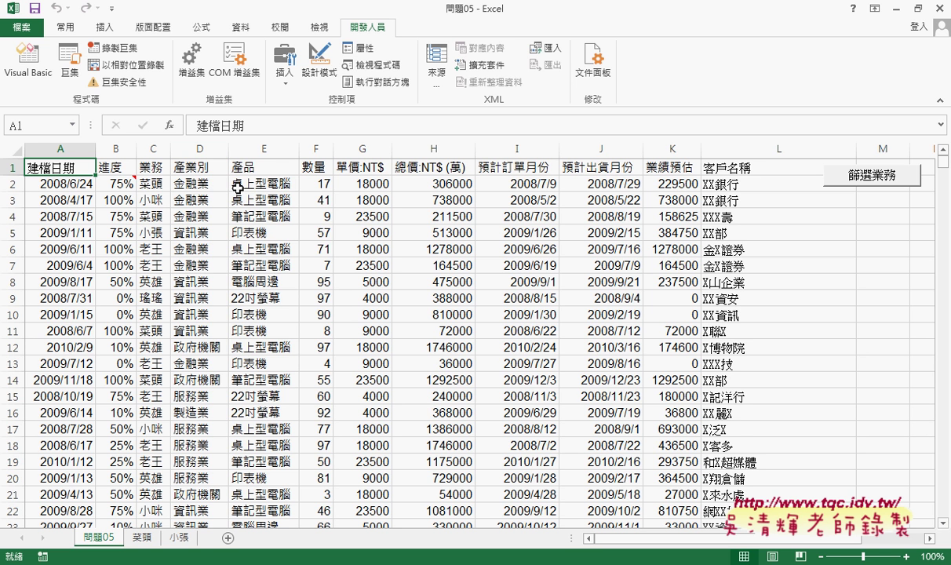
Step: Duplicate the whole 篩選業務 macro below its End Sub
{"action": "left_click", "coordinate": [27, 62]}
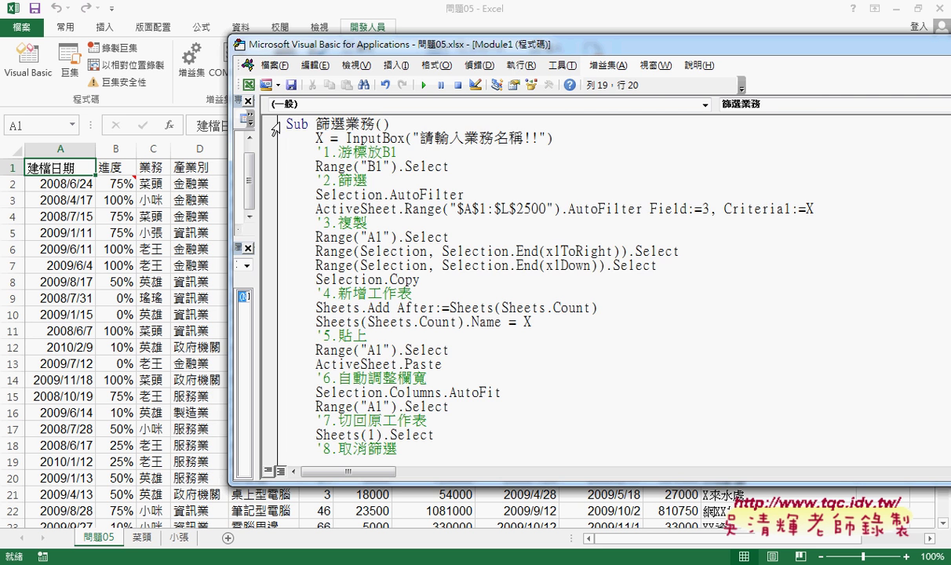
{"action": "left_click_drag", "start_coordinate": [265, 123], "coordinate": [281, 485]}
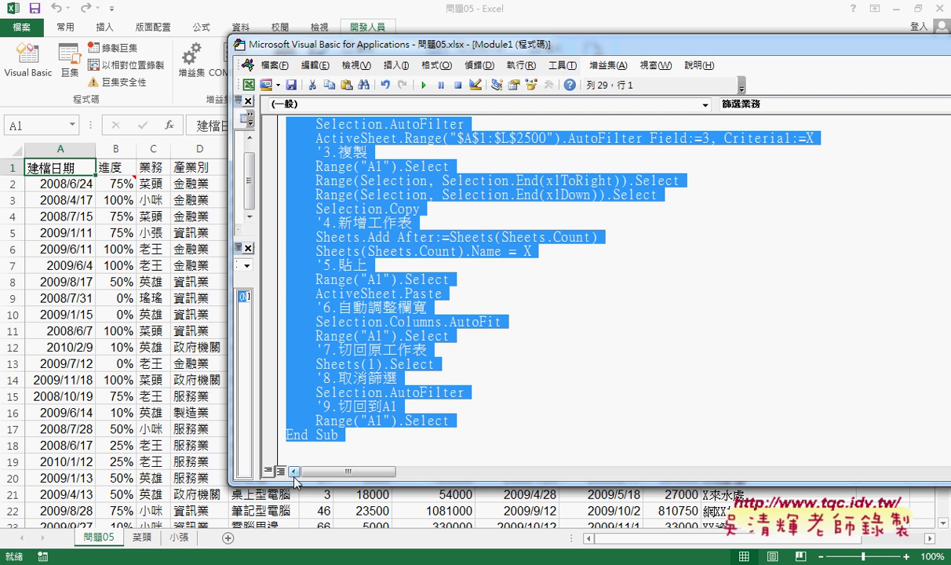
{"action": "left_click", "coordinate": [304, 451]}
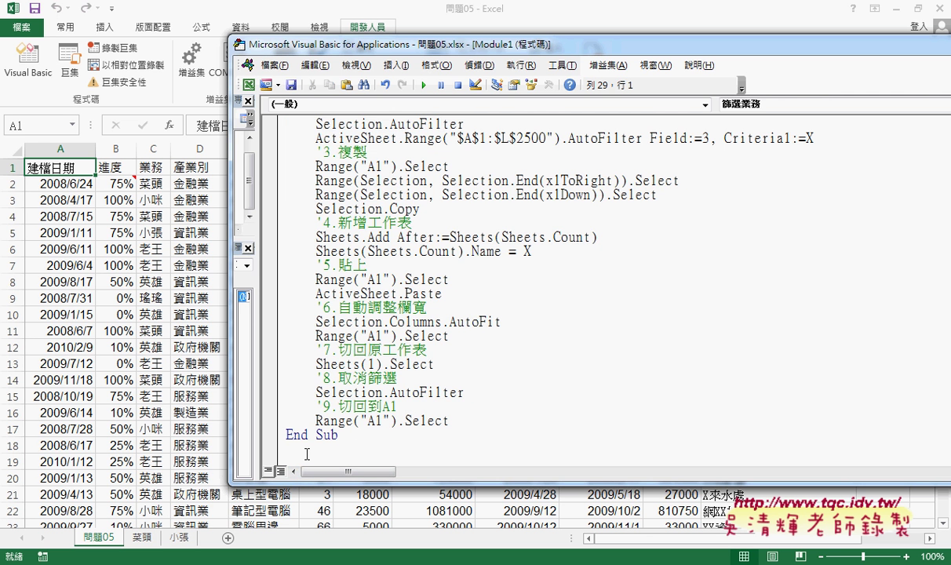
{"action": "key", "text": "ctrl+v"}
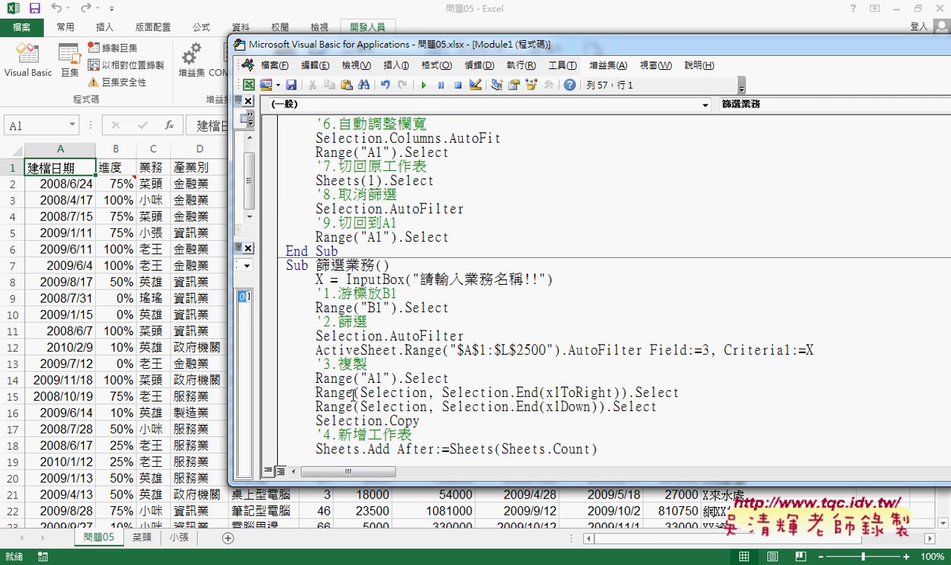
{"action": "scroll", "coordinate": [351, 396], "scroll_direction": "down", "scroll_amount": 1}
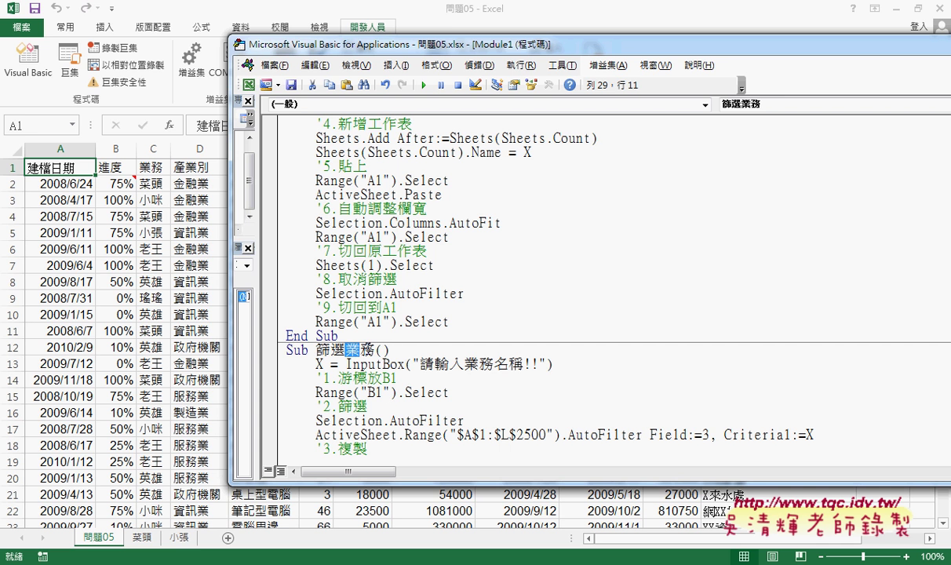
Step: Rename the copy 篩選產業別 and change its prompt to 請輸入產業別名稱!!
{"action": "left_click_drag", "start_coordinate": [375, 350], "coordinate": [345, 350]}
{"action": "type", "text": "產業別"}
{"action": "key", "text": "Return"}
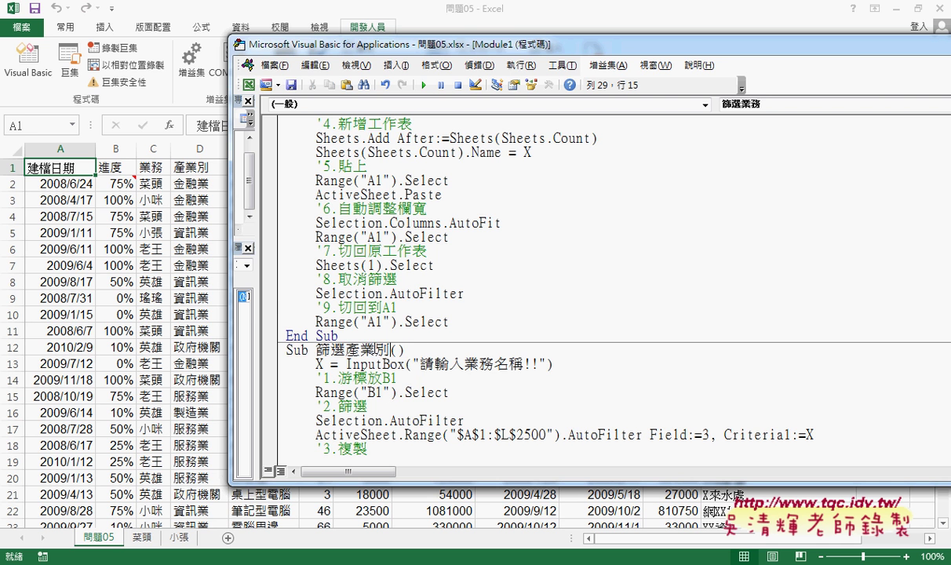
{"action": "left_click_drag", "start_coordinate": [346, 350], "coordinate": [391, 351]}
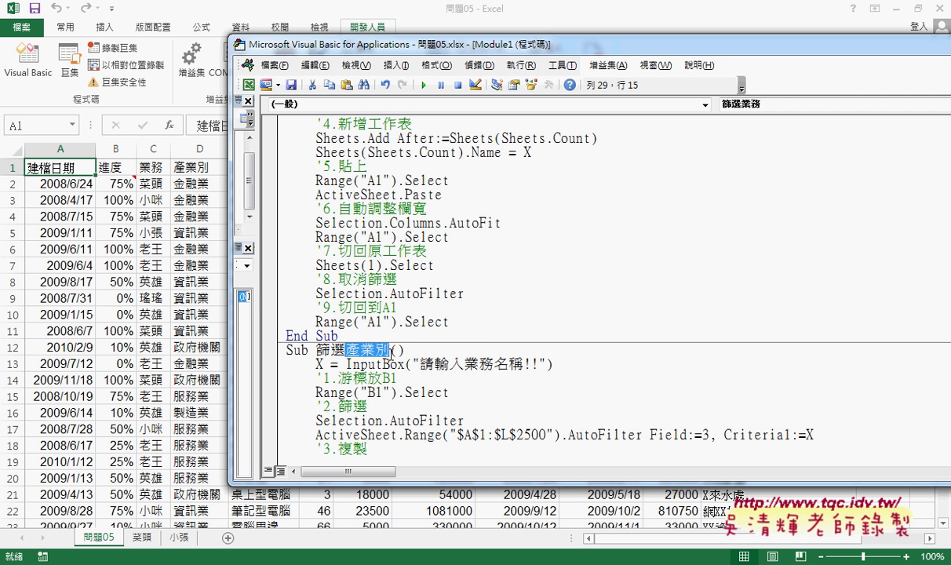
{"action": "key", "text": "ctrl+c"}
{"action": "left_click_drag", "start_coordinate": [456, 364], "coordinate": [484, 364]}
{"action": "key", "text": "ctrl+v"}
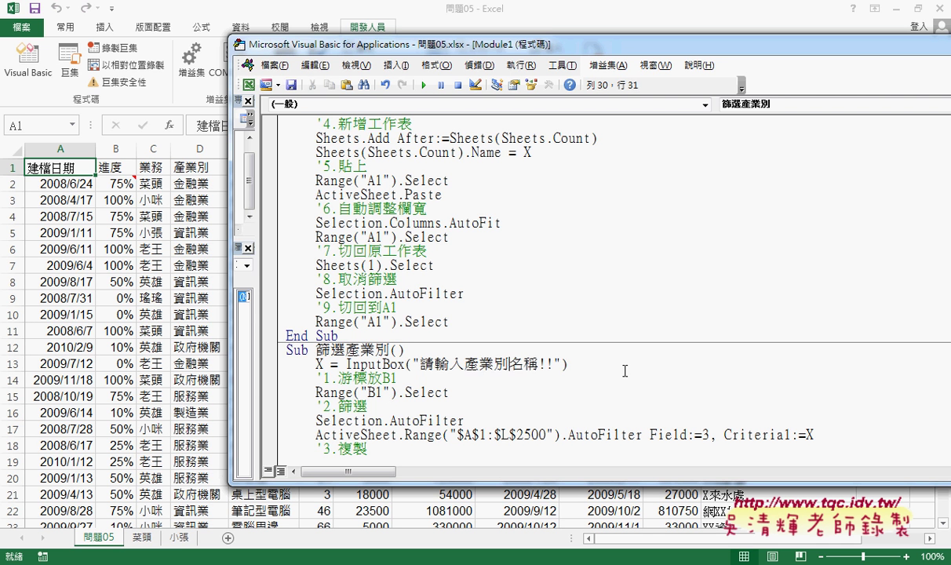
{"action": "scroll", "coordinate": [624, 371], "scroll_direction": "down", "scroll_amount": 2}
{"action": "scroll", "coordinate": [533, 314], "scroll_direction": "down", "scroll_amount": 1}
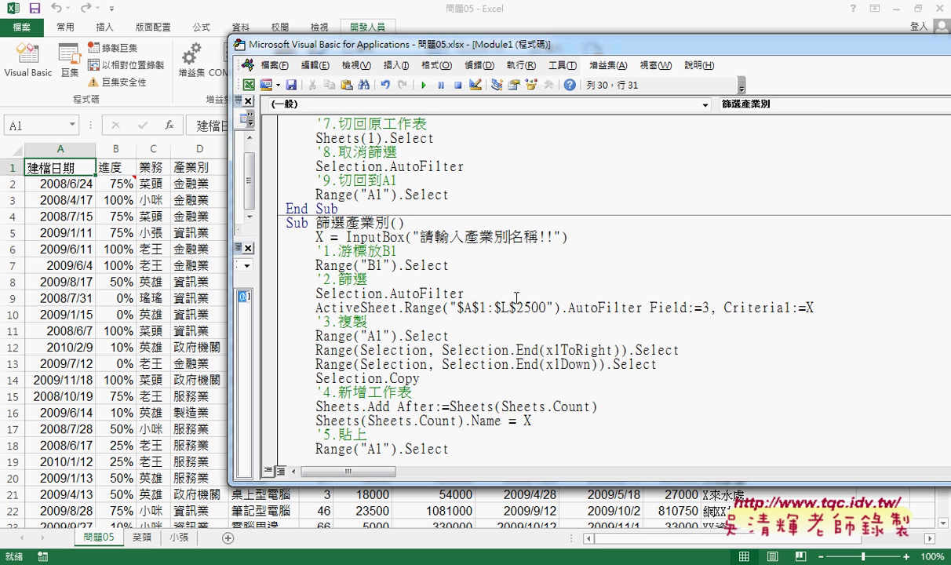
Step: Change the 篩選產業別 AutoFilter from Field:=3 to Field:=4
{"action": "double_click", "coordinate": [319, 236]}
{"action": "left_click_drag", "start_coordinate": [650, 308], "coordinate": [713, 307]}
{"action": "type", "text": "4"}
{"action": "double_click", "coordinate": [808, 308]}
{"action": "scroll", "coordinate": [771, 330], "scroll_direction": "down", "scroll_amount": 3}
{"action": "scroll", "coordinate": [771, 330], "scroll_direction": "down", "scroll_amount": 1}
{"action": "left_click", "coordinate": [515, 252]}
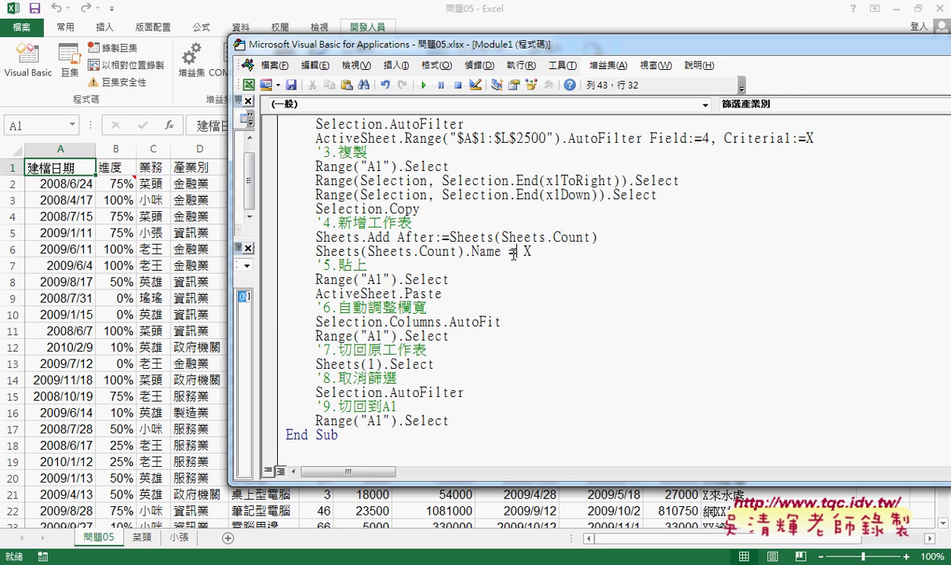
{"action": "scroll", "coordinate": [514, 254], "scroll_direction": "up", "scroll_amount": 3}
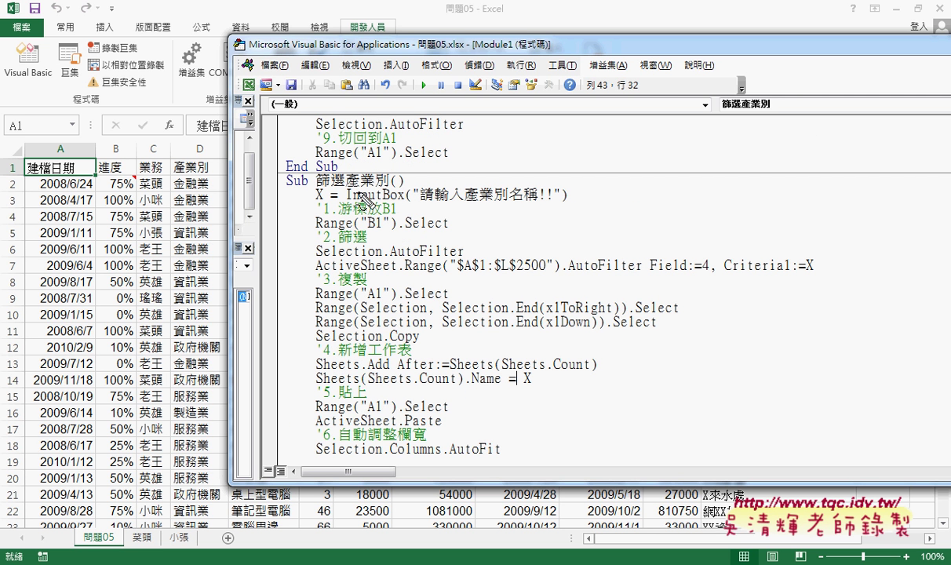
Step: Underline 產業 in the name and prompt and the new field 4, then return to the worksheet
{"action": "left_click_drag", "start_coordinate": [350, 189], "coordinate": [376, 184]}
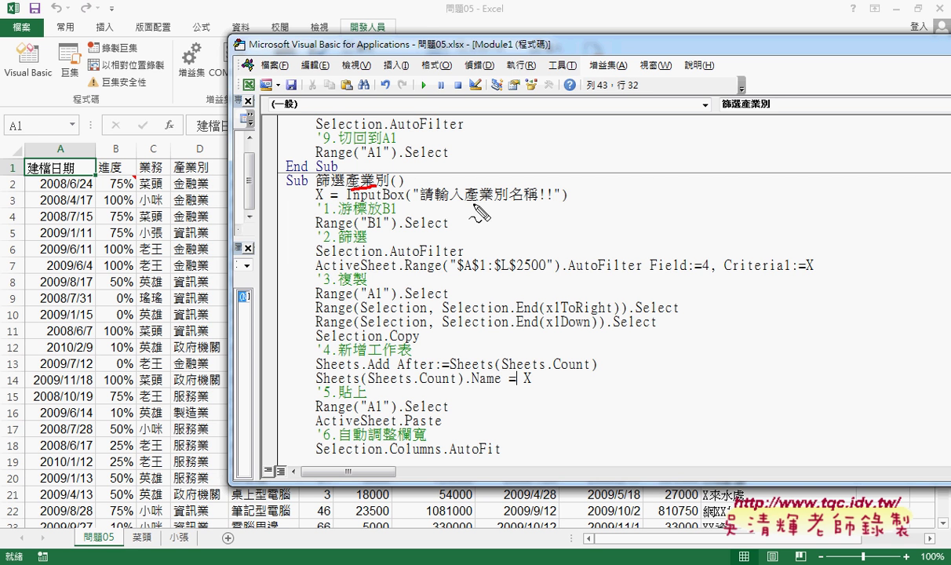
{"action": "left_click_drag", "start_coordinate": [474, 203], "coordinate": [502, 203]}
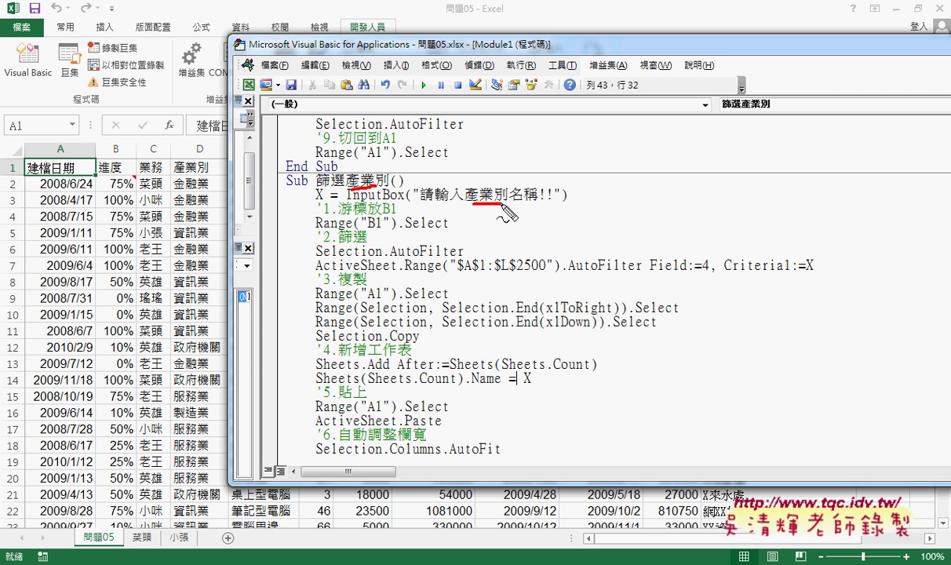
{"action": "left_click_drag", "start_coordinate": [697, 275], "coordinate": [706, 275]}
{"action": "key", "text": "Escape"}
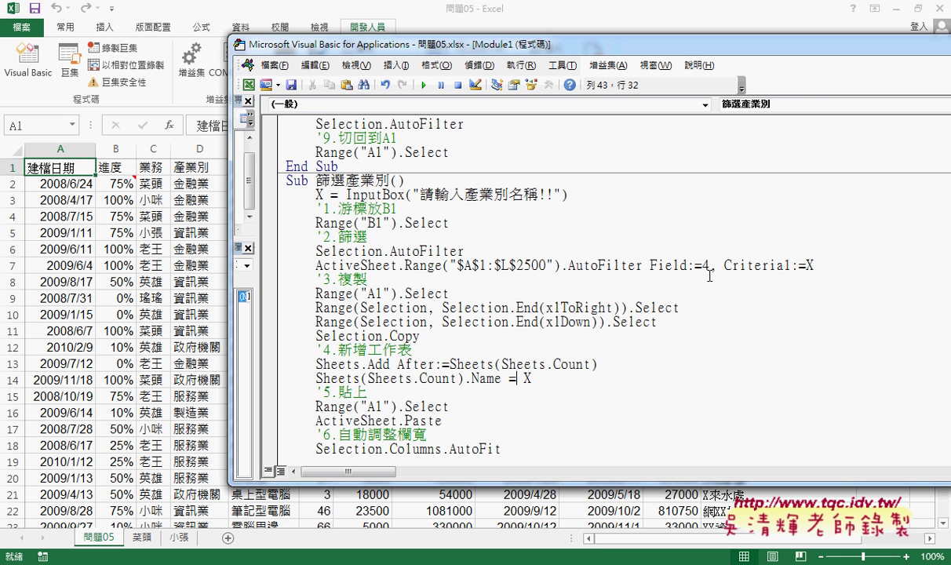
{"action": "key", "text": "alt+F11"}
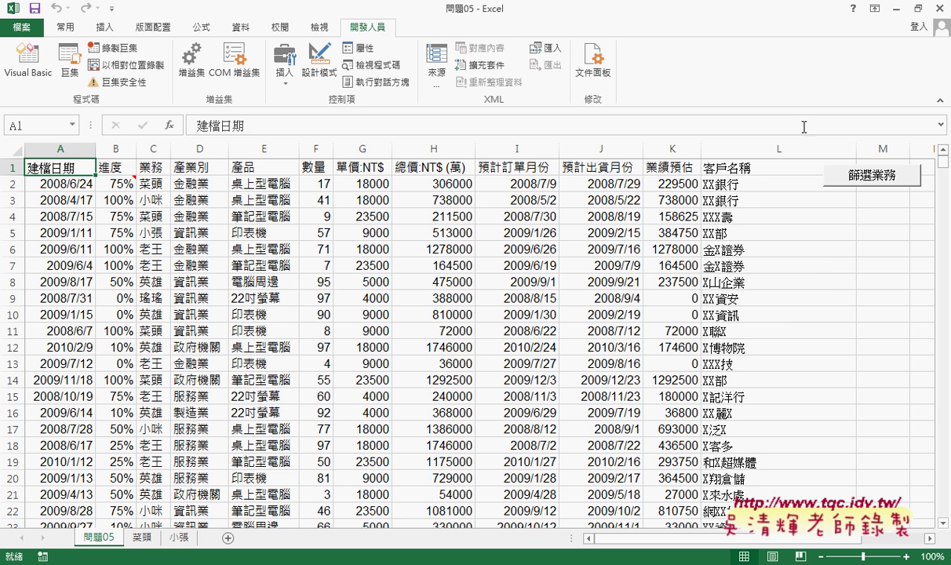
Step: Duplicate the 篩選業務 button just below the original
{"action": "right_click", "coordinate": [862, 176]}
{"action": "left_click", "coordinate": [833, 206]}
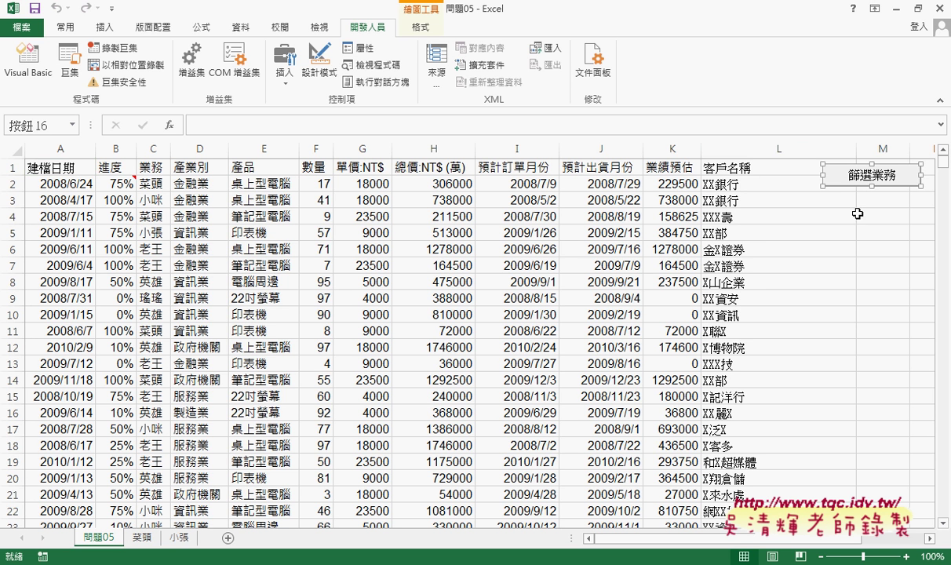
{"action": "left_click", "coordinate": [839, 205]}
{"action": "left_click_drag", "start_coordinate": [862, 175], "coordinate": [862, 209]}
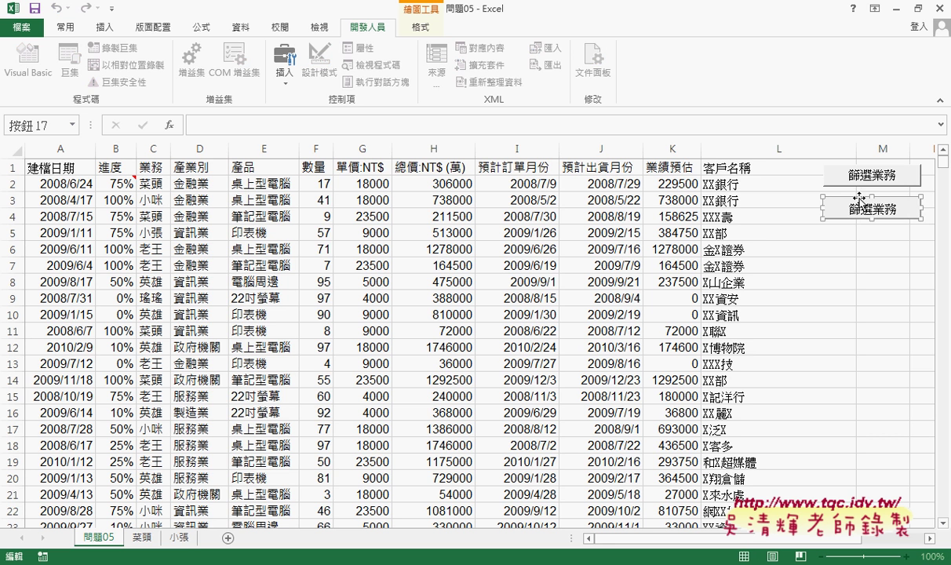
{"action": "left_click", "coordinate": [860, 194]}
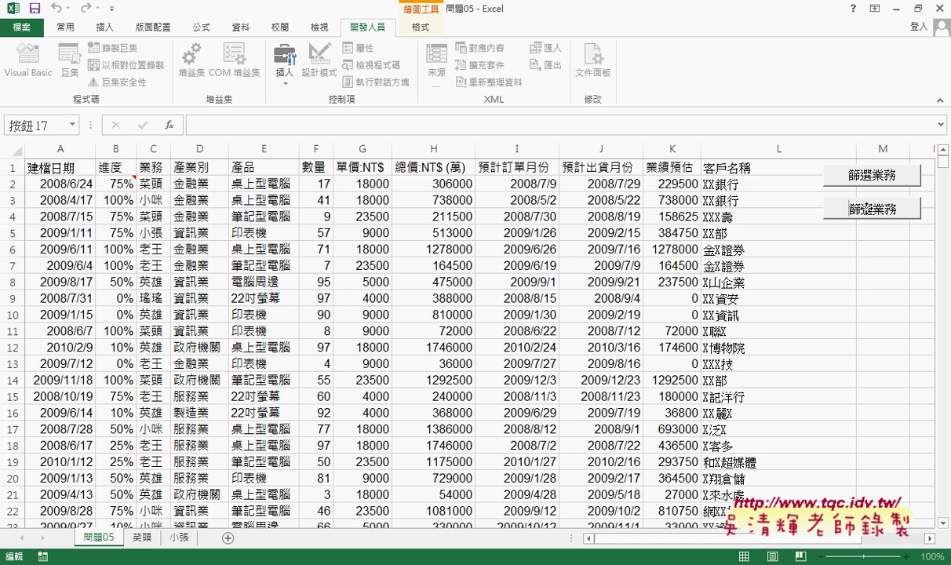
Step: Assign the 篩選產業別 macro to the duplicated button
{"action": "right_click", "coordinate": [824, 202]}
{"action": "left_click", "coordinate": [777, 294]}
{"action": "right_click", "coordinate": [863, 209]}
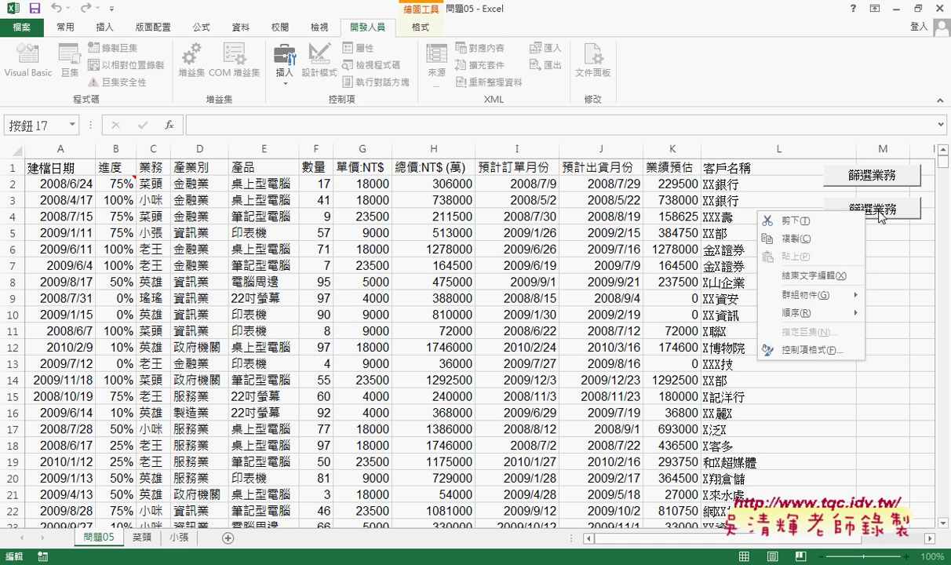
{"action": "key", "text": "Escape"}
{"action": "left_click", "coordinate": [885, 266]}
{"action": "right_click", "coordinate": [879, 211]}
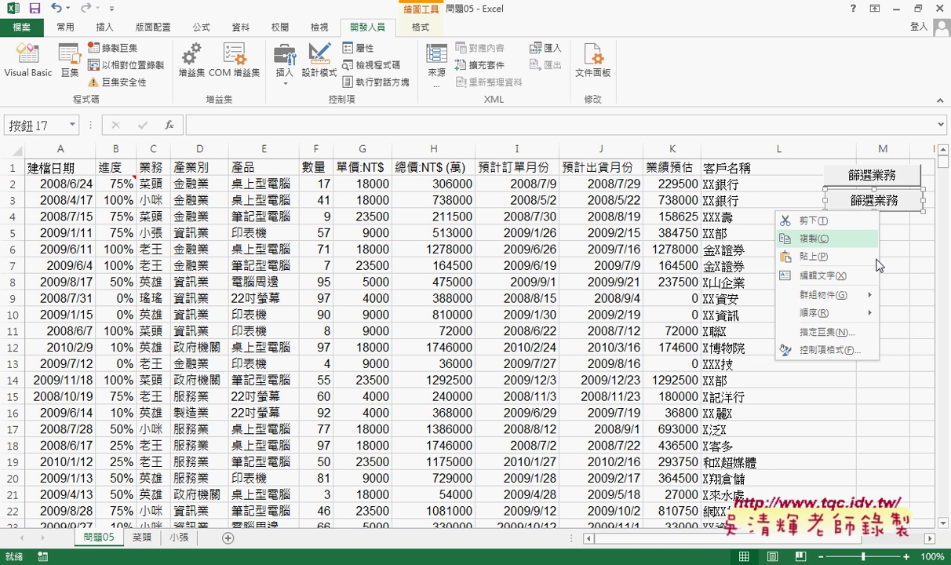
{"action": "left_click", "coordinate": [777, 303]}
{"action": "left_click", "coordinate": [682, 237]}
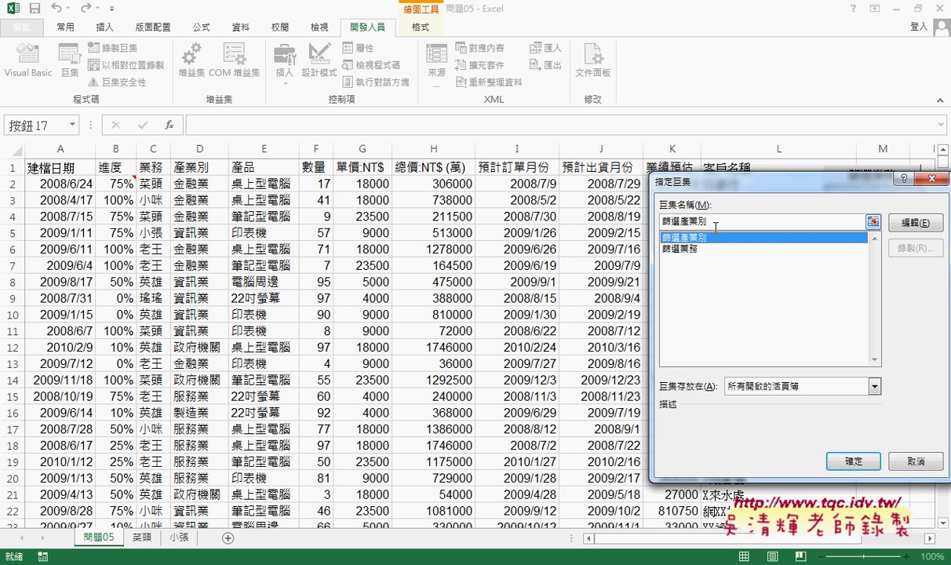
{"action": "left_click", "coordinate": [851, 460]}
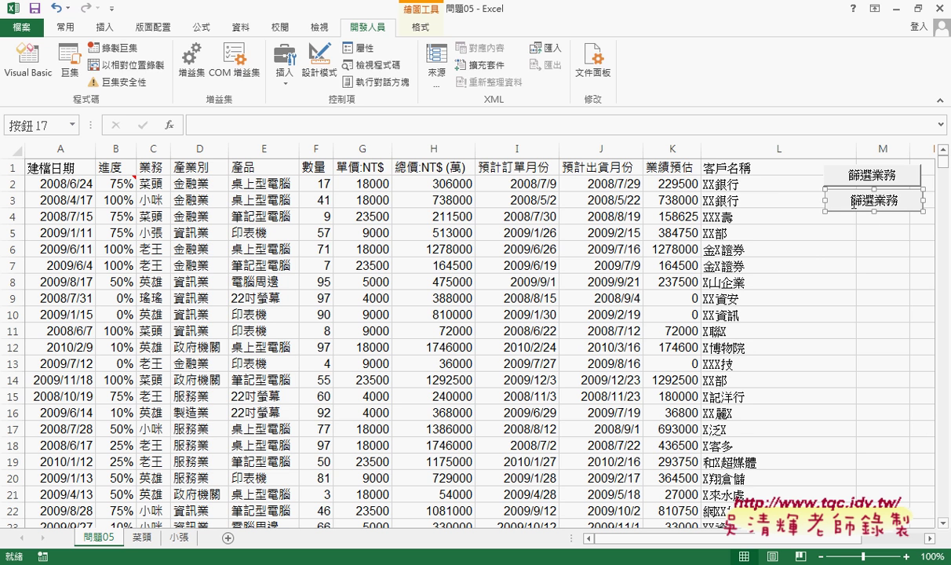
Step: Rename the second button to 篩選產業別 and reconfirm its 篩選產業別 macro assignment
{"action": "left_click", "coordinate": [886, 201]}
{"action": "key", "text": "BackSpace"}
{"action": "key", "text": "BackSpace"}
{"action": "key", "text": "BackSpace"}
{"action": "type", "text": "篩選產業別"}
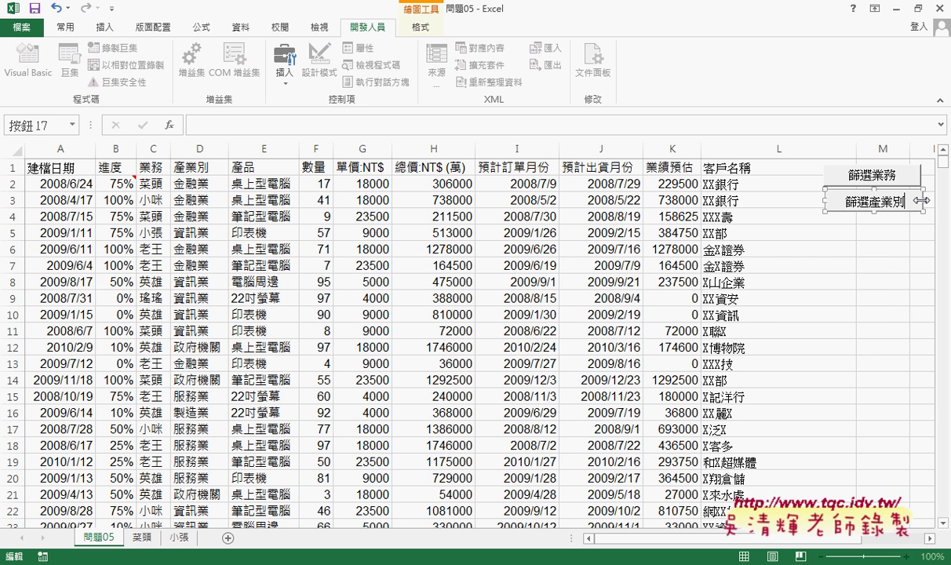
{"action": "left_click", "coordinate": [890, 236]}
{"action": "right_click", "coordinate": [884, 202]}
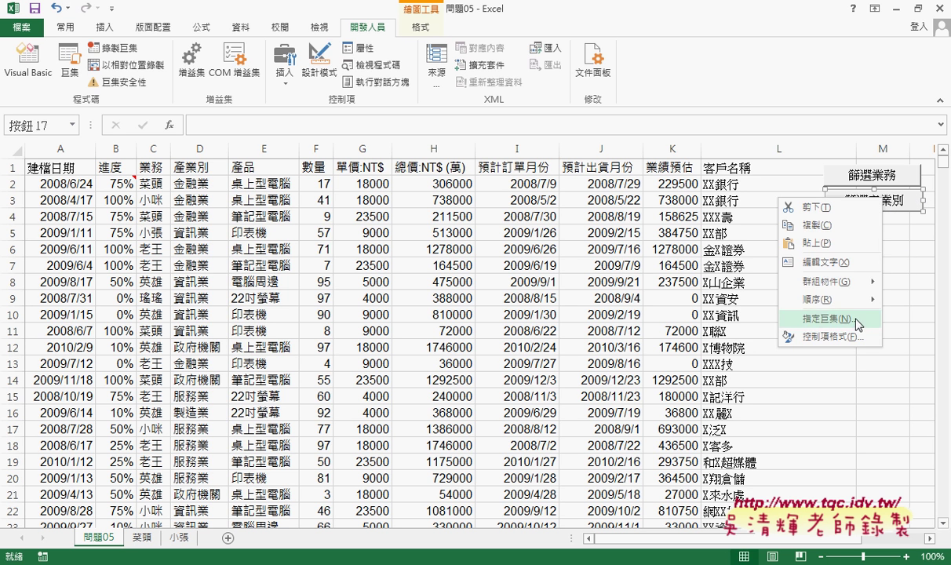
{"action": "left_click", "coordinate": [816, 319]}
{"action": "left_click", "coordinate": [700, 222]}
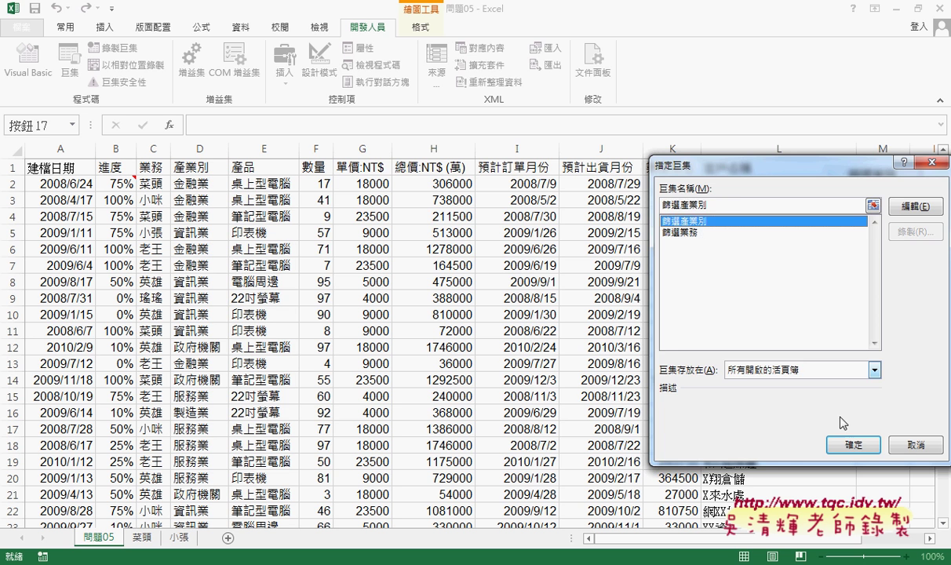
{"action": "left_click", "coordinate": [853, 445]}
Step: Run the industry filter with 金融業 as the industry name
{"action": "left_click", "coordinate": [881, 314]}
{"action": "left_click", "coordinate": [883, 204]}
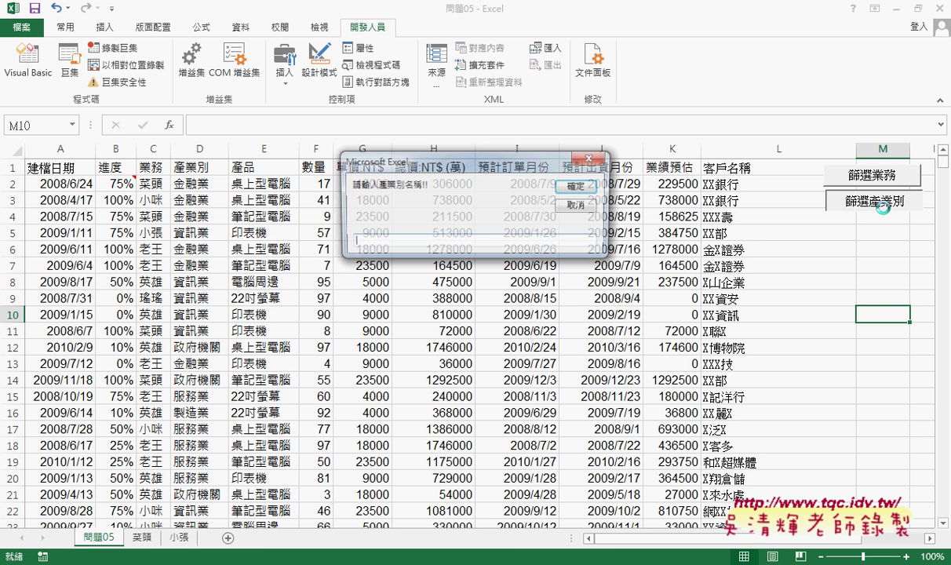
{"action": "type", "text": "ru"}
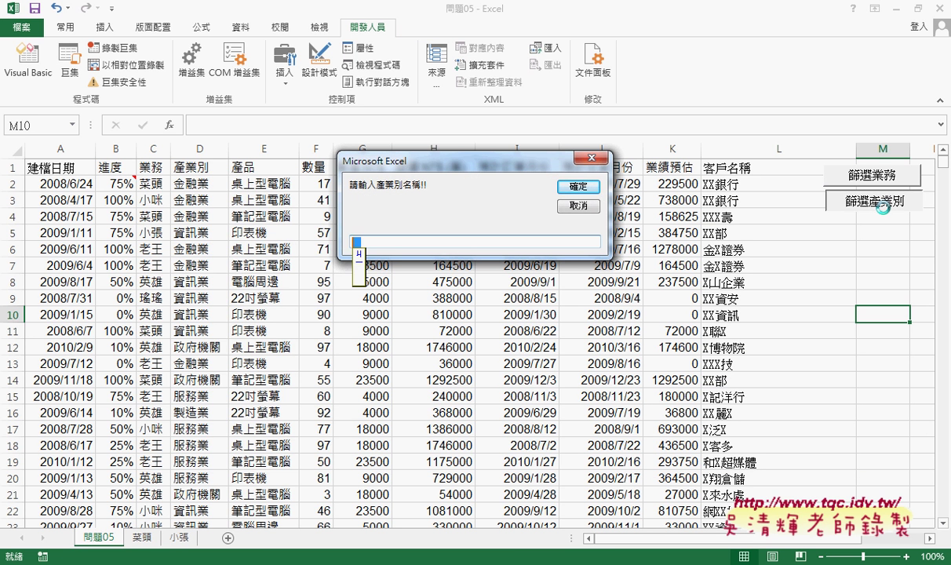
{"action": "type", "text": "金融"}
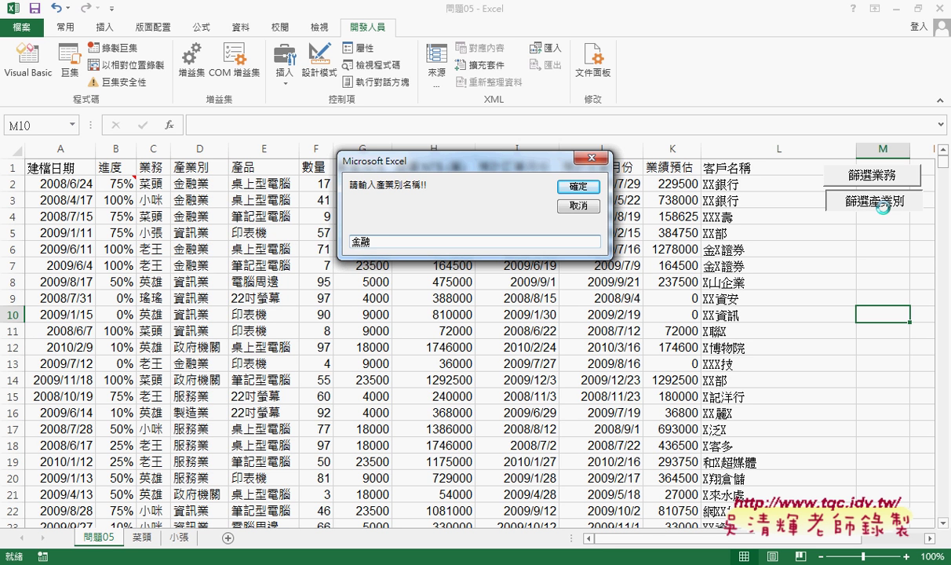
{"action": "type", "text": "業"}
{"action": "key", "text": "Return"}
{"action": "left_click", "coordinate": [583, 185]}
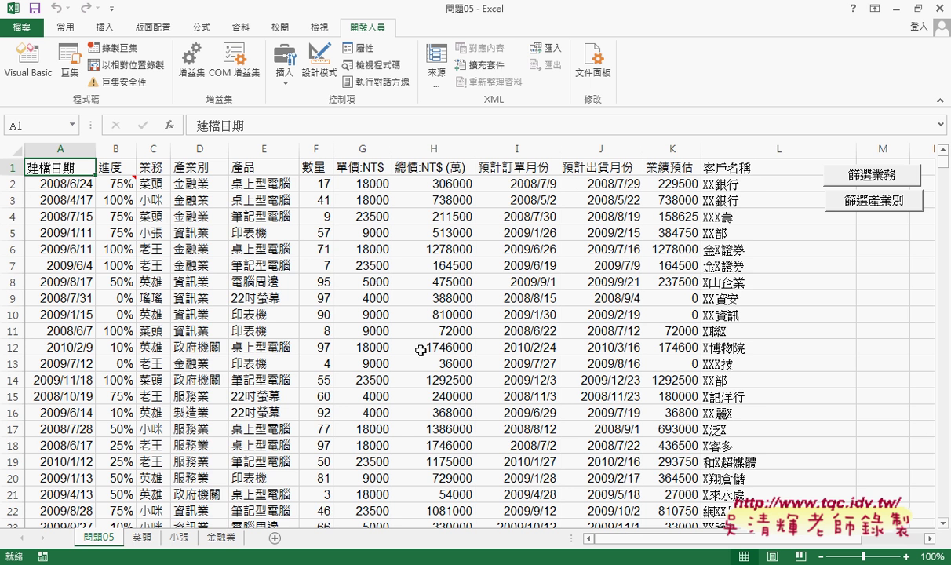
Step: Check the rows on the new 金融業 sheet, then return to 問題05
{"action": "left_click", "coordinate": [208, 541]}
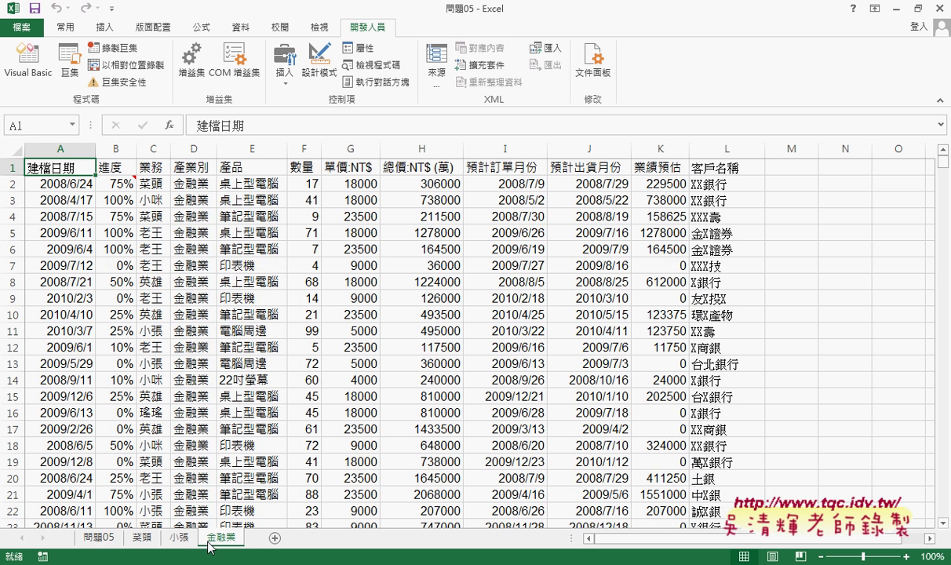
{"action": "left_click", "coordinate": [193, 148]}
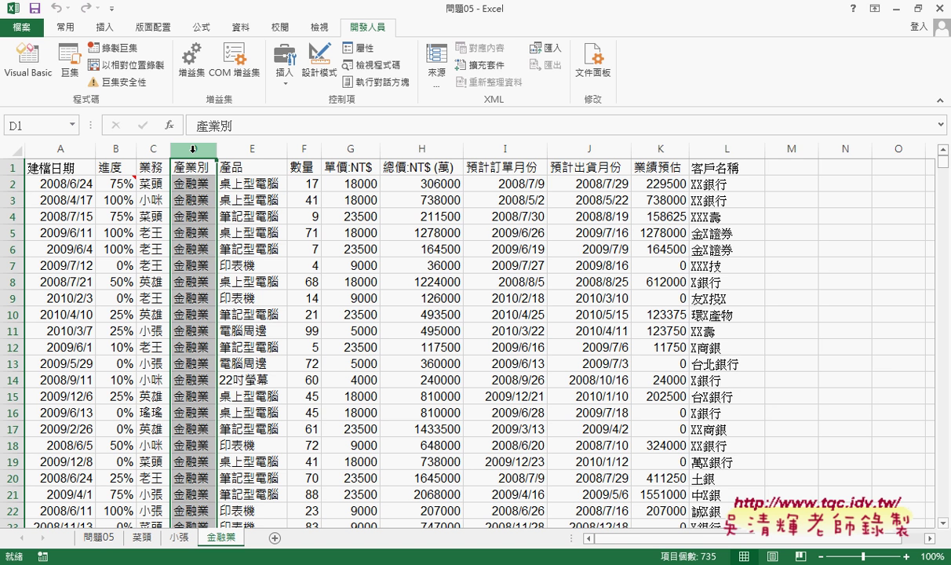
{"action": "left_click", "coordinate": [96, 538]}
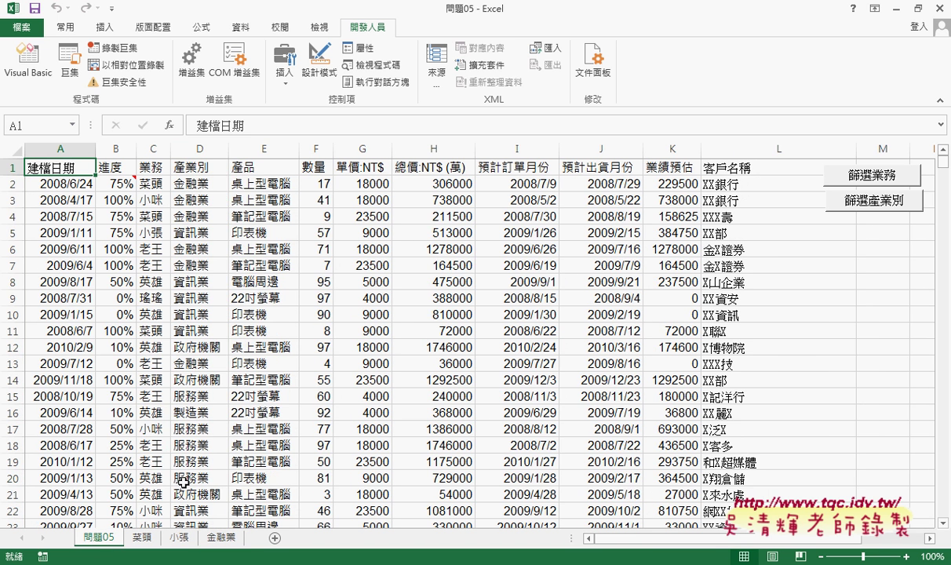
{"action": "left_click", "coordinate": [269, 152]}
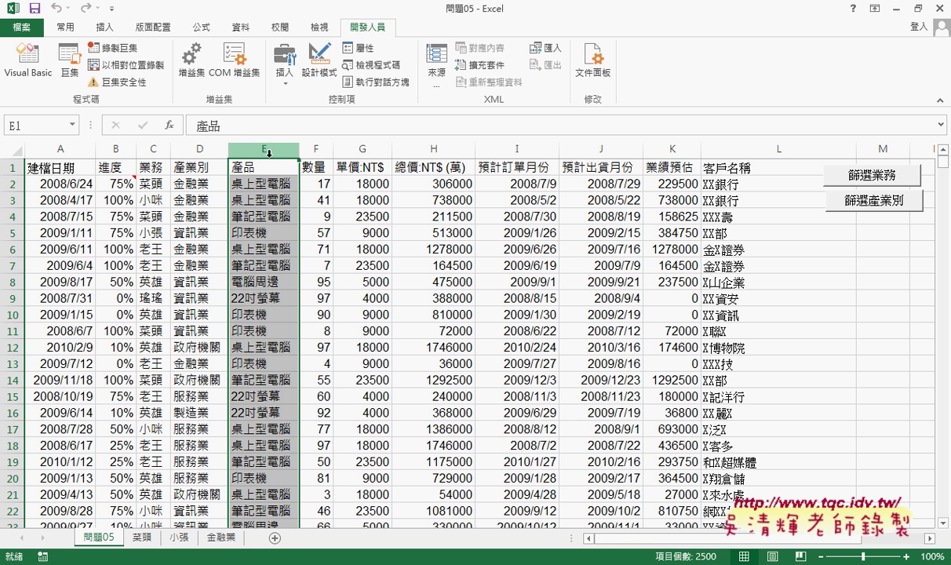
Step: Review the 篩選產業別 macro code in the VBA editor
{"action": "left_click", "coordinate": [27, 61]}
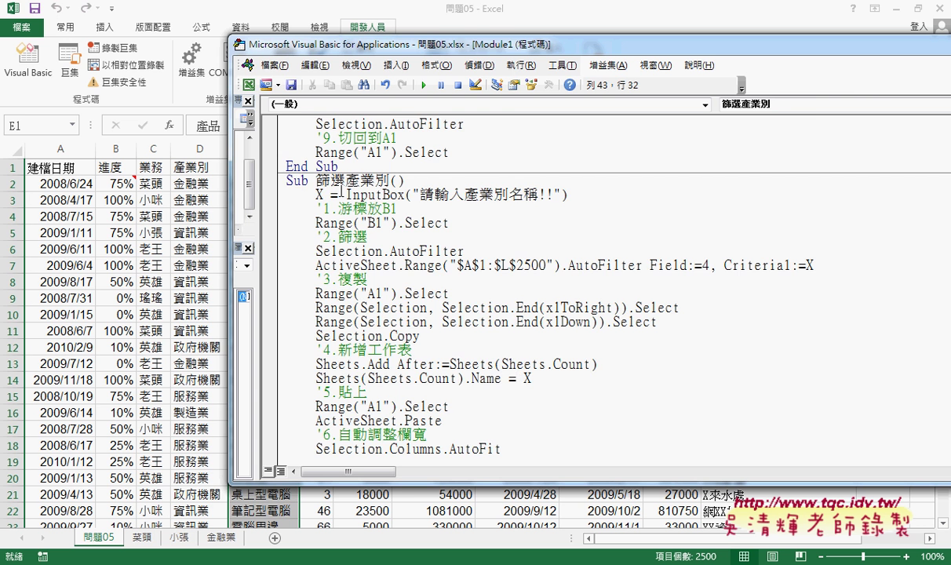
{"action": "left_click_drag", "start_coordinate": [287, 179], "coordinate": [361, 443]}
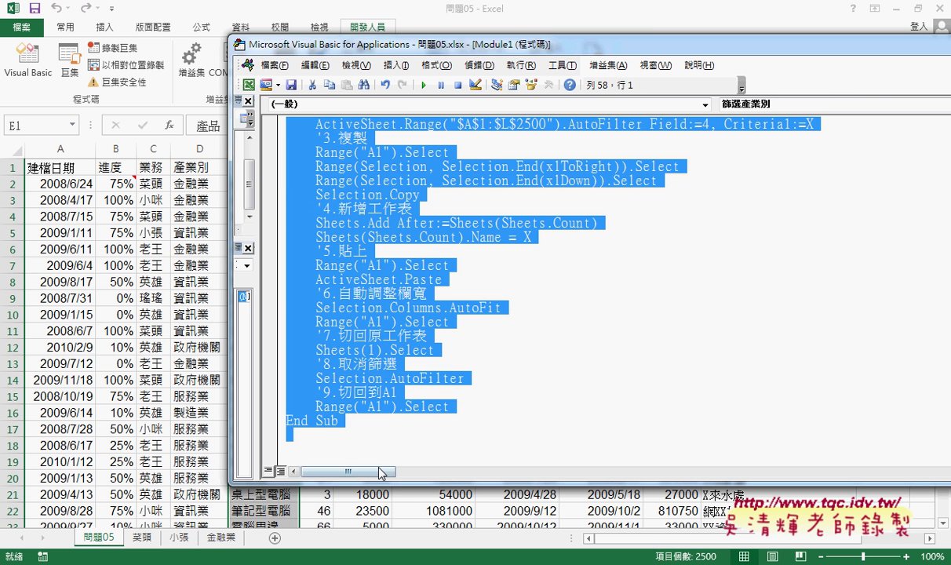
{"action": "left_click_drag", "start_coordinate": [369, 44], "coordinate": [477, 45]}
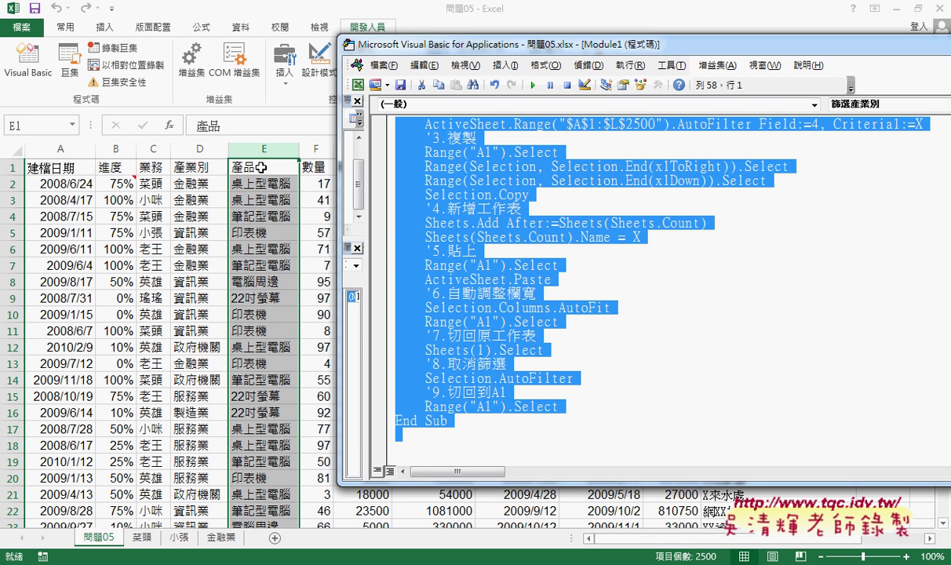
{"action": "scroll", "coordinate": [569, 234], "scroll_direction": "up", "scroll_amount": 6}
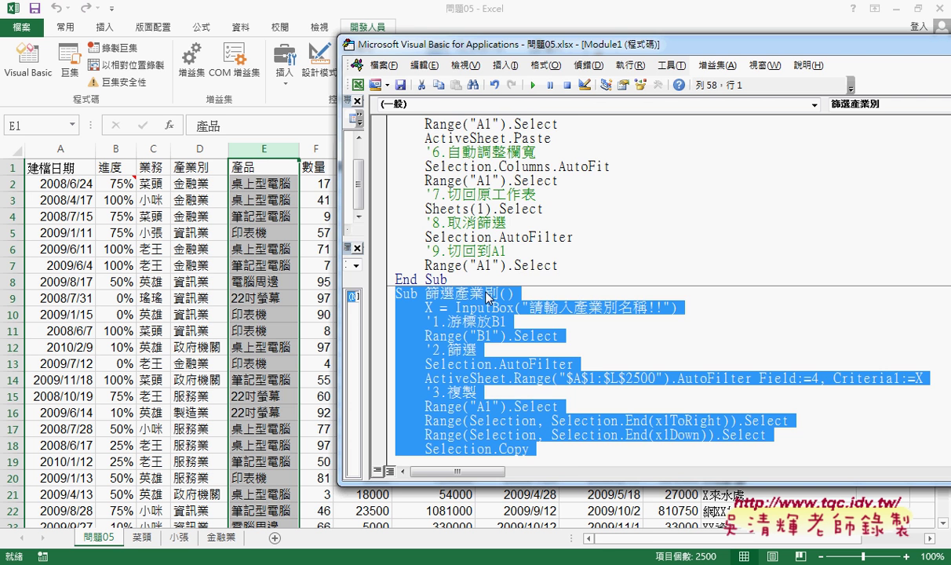
{"action": "scroll", "coordinate": [720, 334], "scroll_direction": "down", "scroll_amount": 1}
{"action": "scroll", "coordinate": [720, 335], "scroll_direction": "down", "scroll_amount": 1}
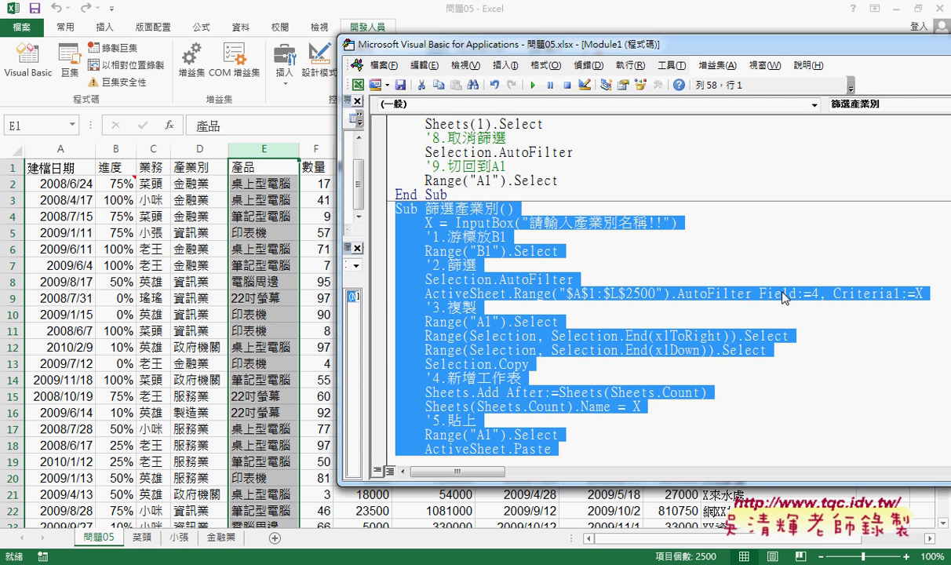
Step: Back in Excel, start the 篩選業務 filter to get the salesperson-name prompt
{"action": "left_click_drag", "start_coordinate": [651, 44], "coordinate": [384, 56]}
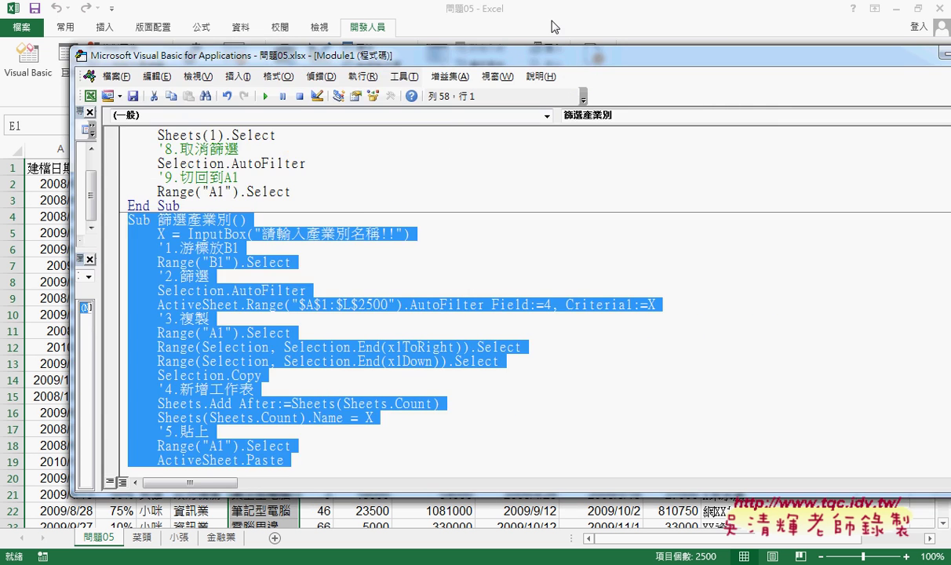
{"action": "left_click", "coordinate": [530, 13]}
{"action": "left_click", "coordinate": [879, 181]}
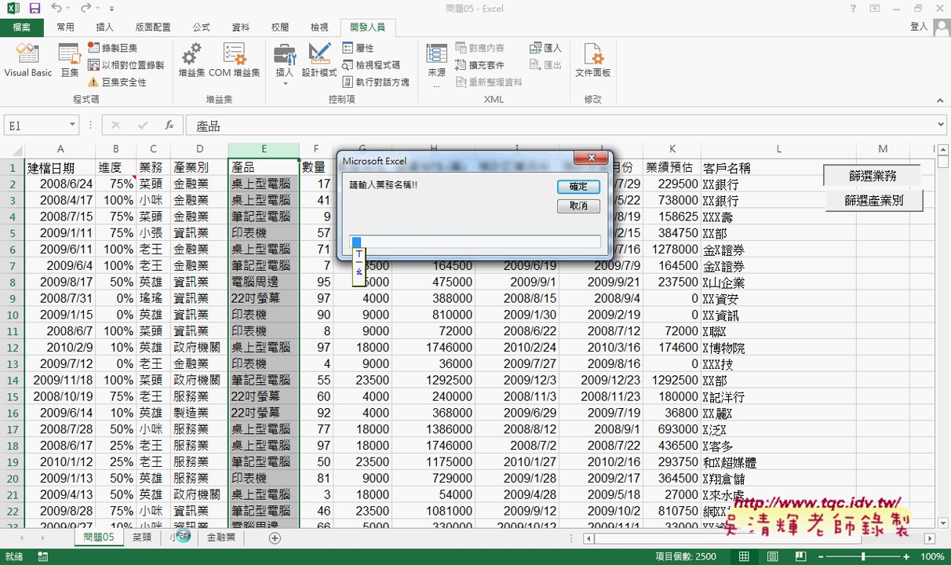
Step: Submit 小張 as the salesperson name, which triggers run-time error 1004
{"action": "type", "text": "小張"}
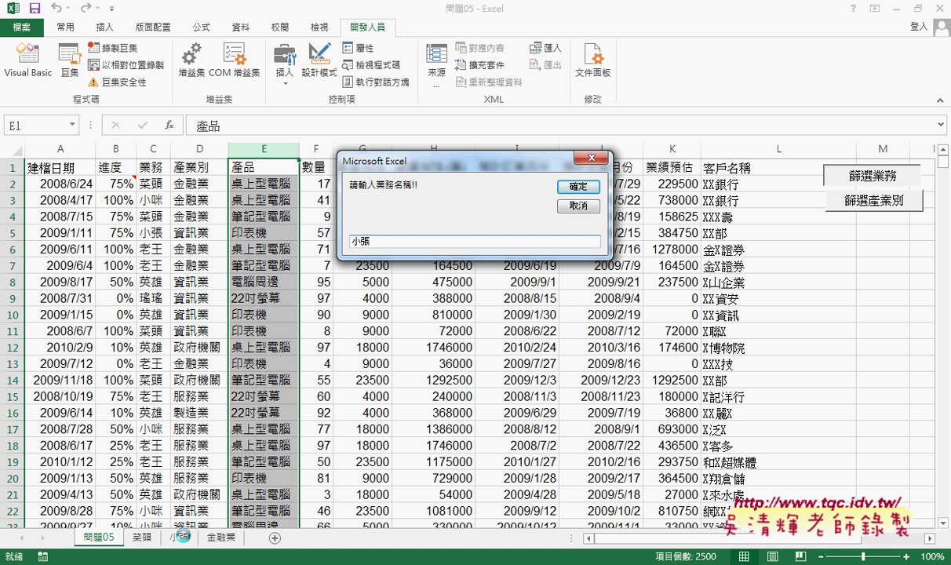
{"action": "left_click", "coordinate": [574, 187]}
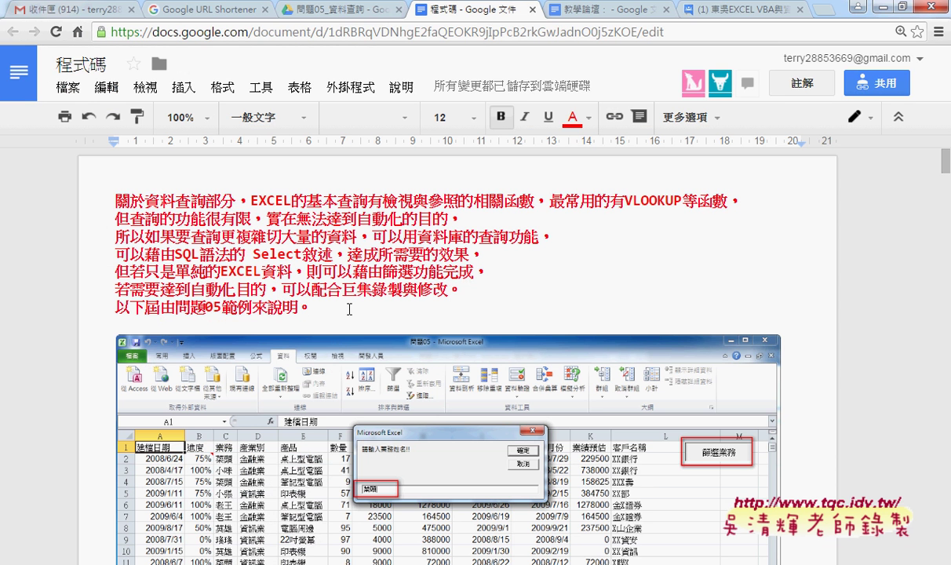
Step: Scroll to 避免程式錯誤的三種防呆判斷 and highlight the heading and first check's comment
{"action": "scroll", "coordinate": [349, 309], "scroll_direction": "down", "scroll_amount": 10}
{"action": "scroll", "coordinate": [349, 309], "scroll_direction": "down", "scroll_amount": 5}
{"action": "scroll", "coordinate": [349, 309], "scroll_direction": "down", "scroll_amount": 5}
{"action": "scroll", "coordinate": [349, 309], "scroll_direction": "down", "scroll_amount": 5}
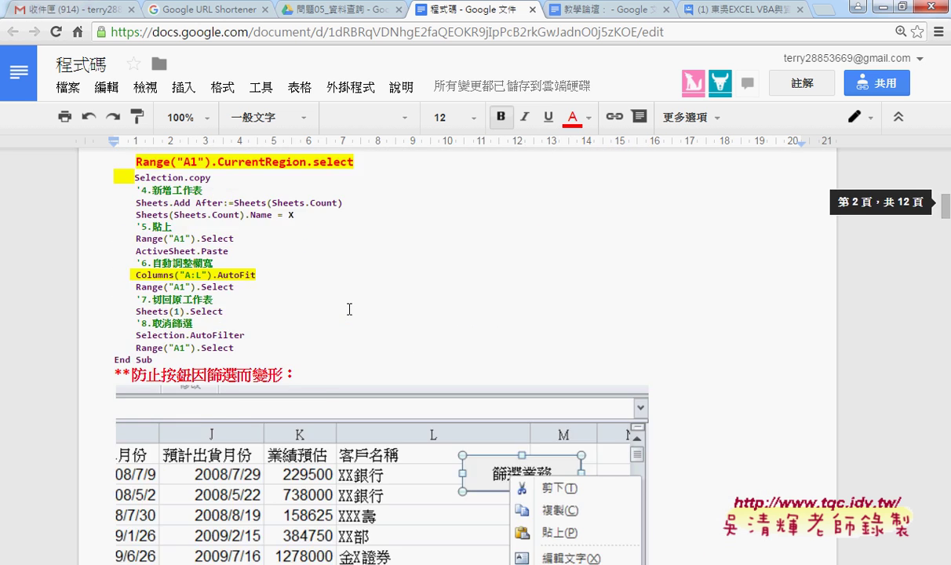
{"action": "scroll", "coordinate": [349, 309], "scroll_direction": "down", "scroll_amount": 5}
{"action": "scroll", "coordinate": [235, 318], "scroll_direction": "down", "scroll_amount": 3}
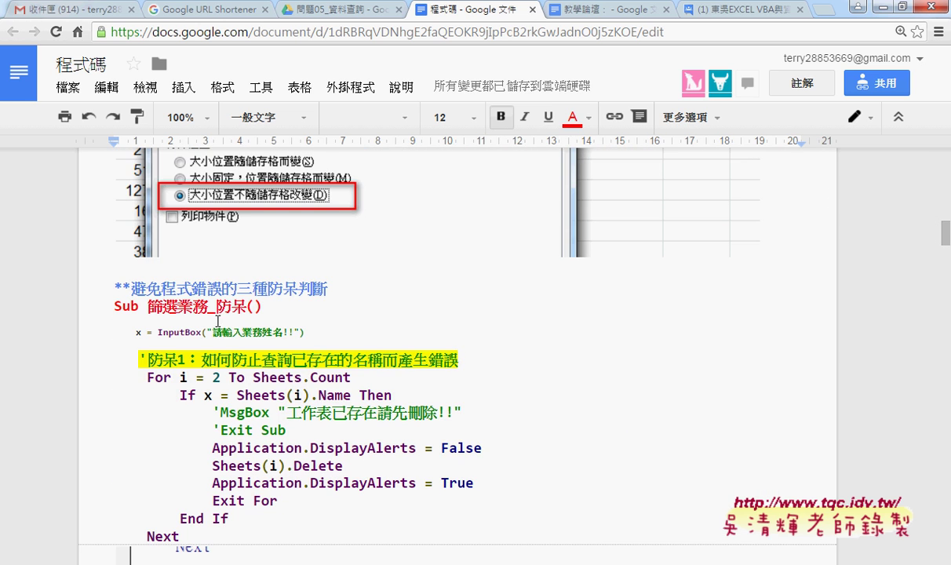
{"action": "left_click_drag", "start_coordinate": [235, 287], "coordinate": [298, 286]}
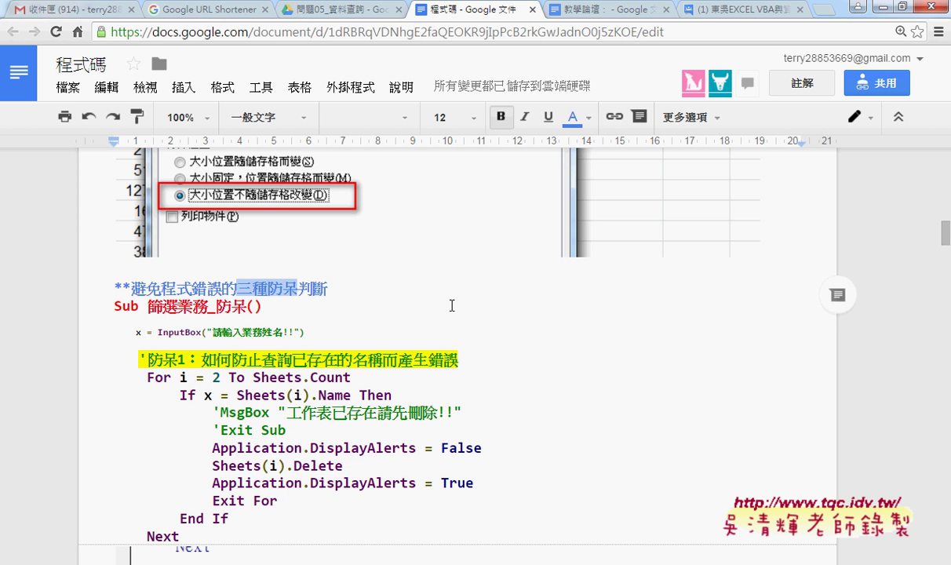
{"action": "scroll", "coordinate": [452, 305], "scroll_direction": "down", "scroll_amount": 2}
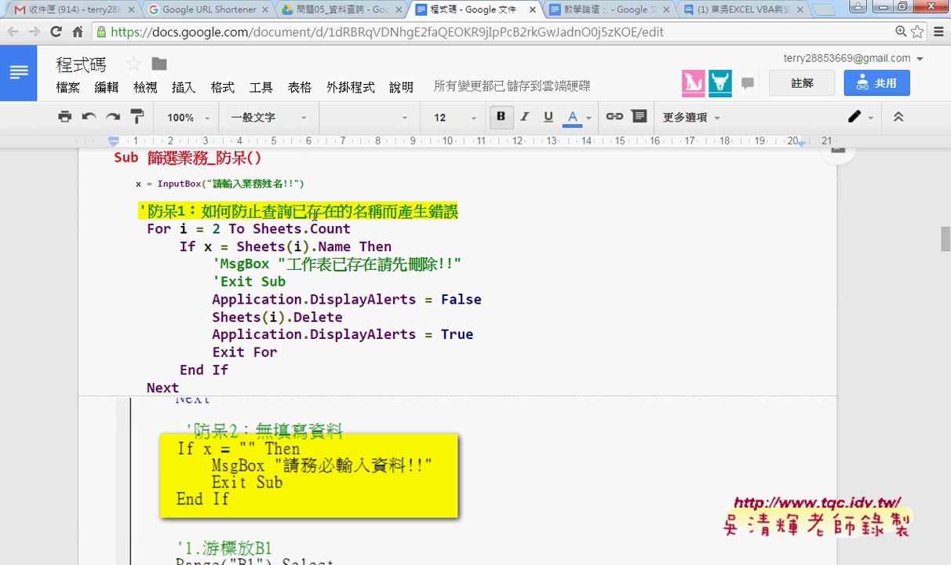
{"action": "left_click_drag", "start_coordinate": [459, 211], "coordinate": [351, 207]}
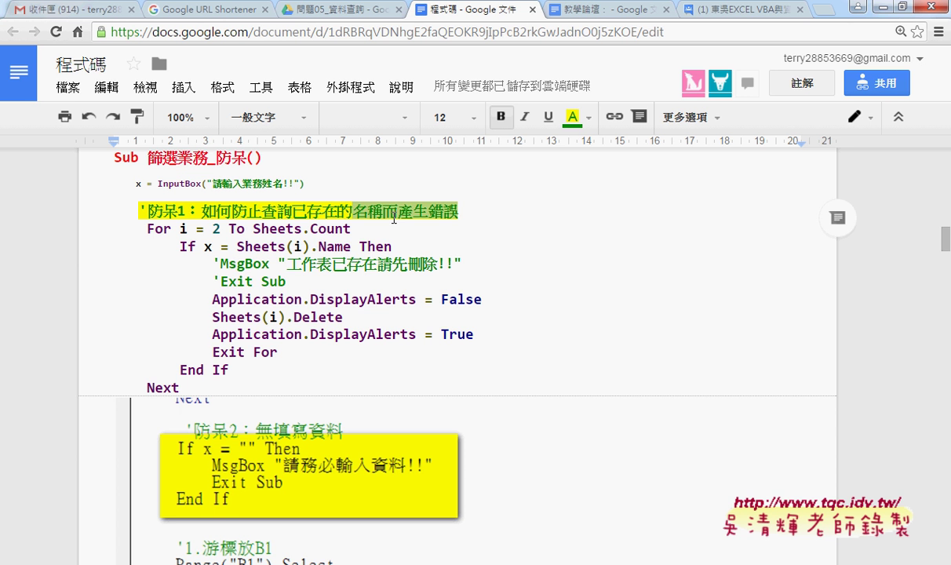
Step: Scroll through the remaining checks, then bring up the VBA editor showing the run error
{"action": "scroll", "coordinate": [394, 218], "scroll_direction": "down", "scroll_amount": 2}
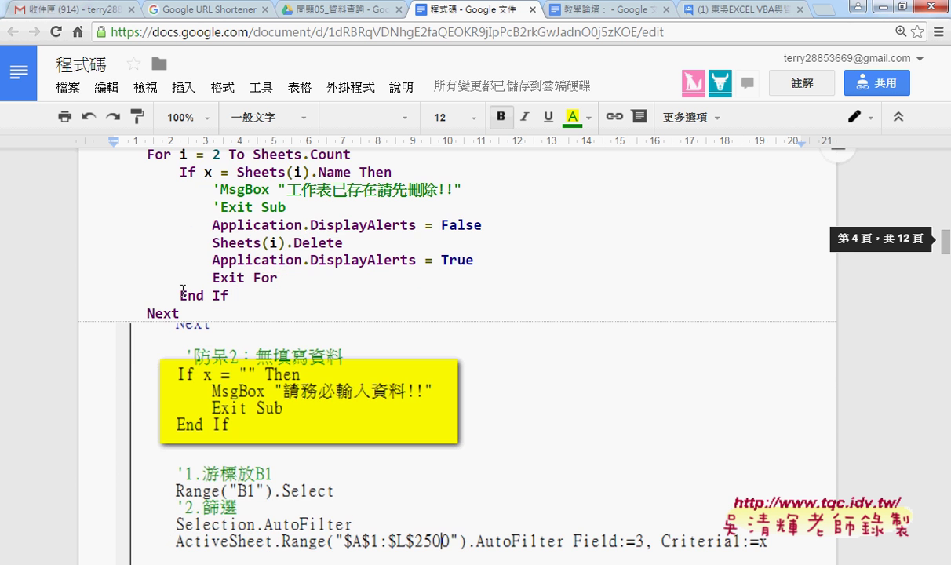
{"action": "scroll", "coordinate": [450, 233], "scroll_direction": "down", "scroll_amount": 1}
{"action": "scroll", "coordinate": [450, 233], "scroll_direction": "down", "scroll_amount": 2}
{"action": "scroll", "coordinate": [450, 233], "scroll_direction": "up", "scroll_amount": 2}
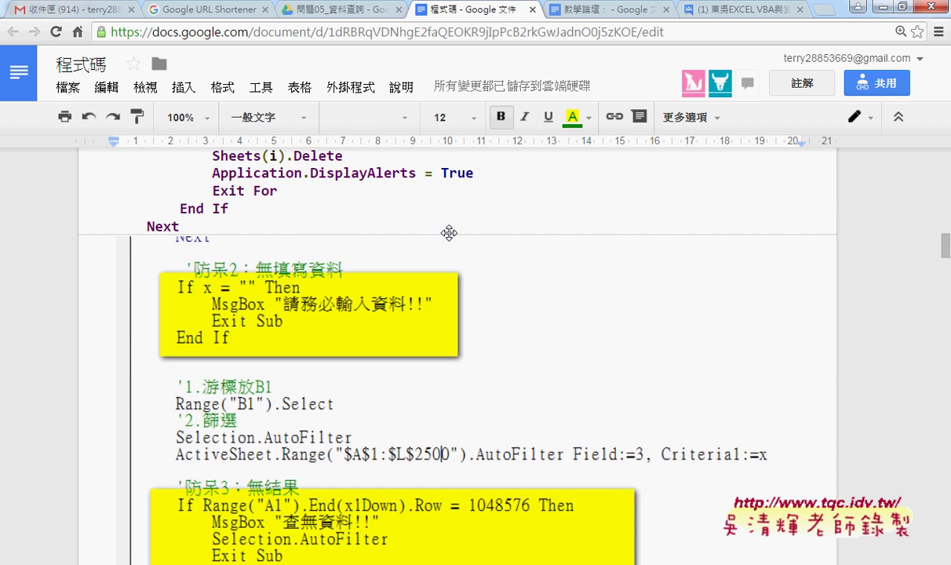
{"action": "scroll", "coordinate": [450, 232], "scroll_direction": "down", "scroll_amount": 1}
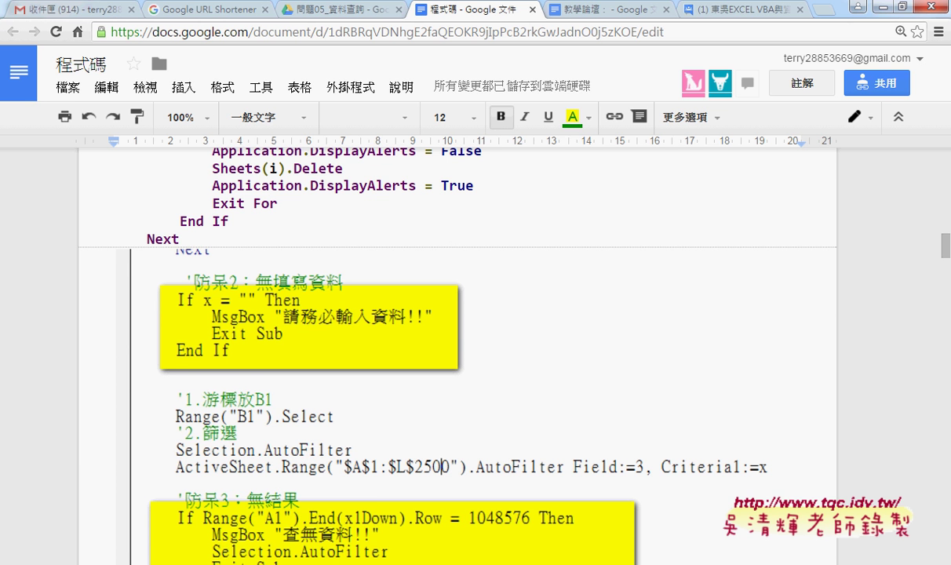
{"action": "left_click", "coordinate": [306, 509]}
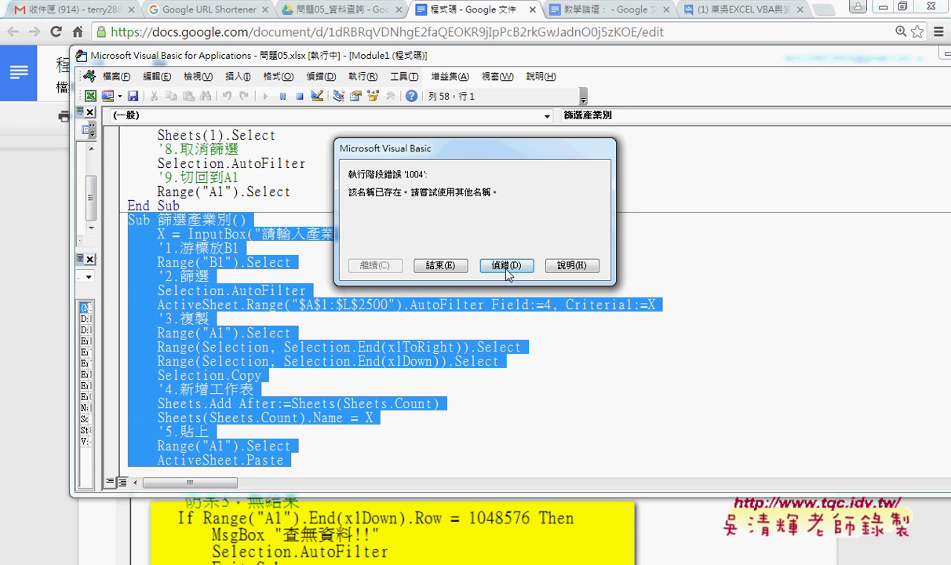
Step: Reset the halted macro and delete the leftover 工作表8 sheet
{"action": "left_click", "coordinate": [560, 416]}
{"action": "left_click", "coordinate": [299, 96]}
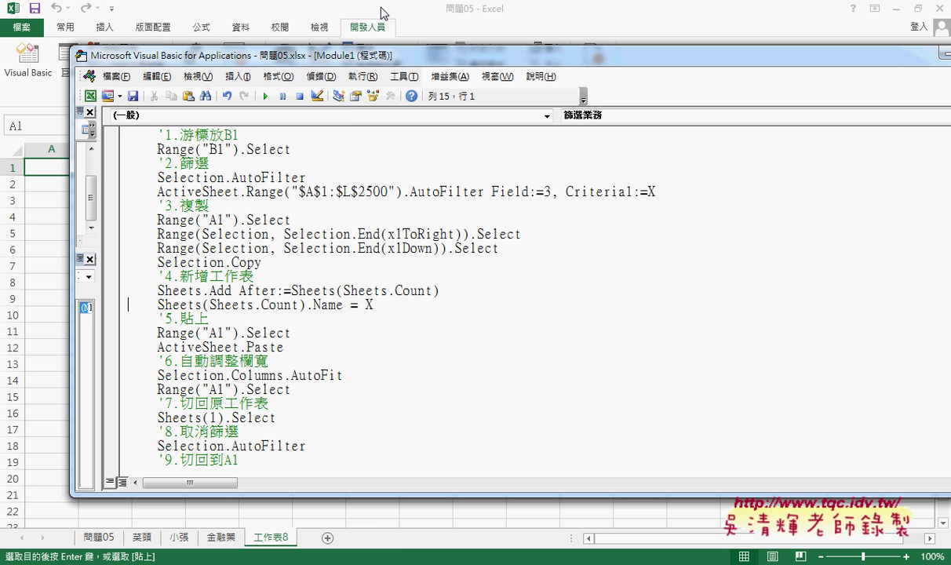
{"action": "left_click", "coordinate": [364, 14]}
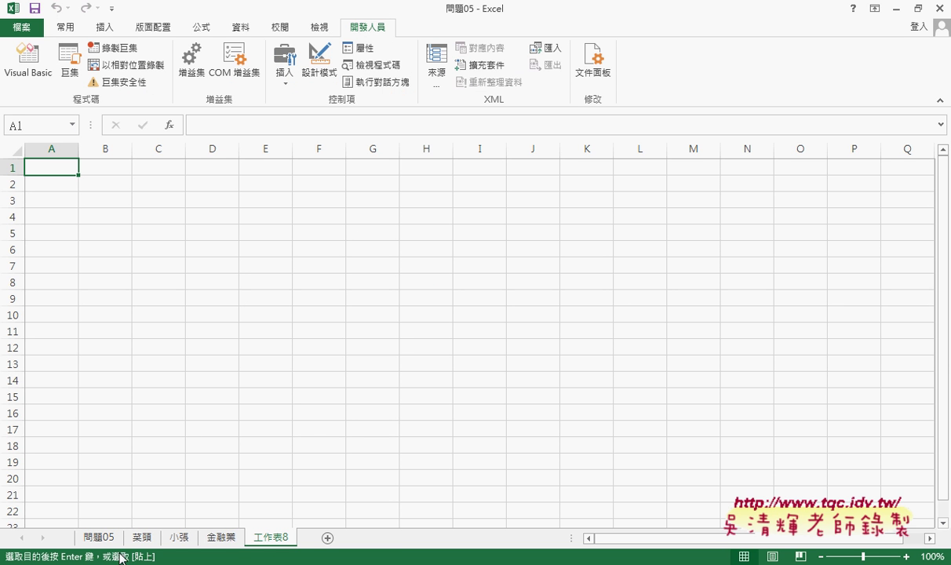
{"action": "right_click", "coordinate": [276, 538]}
{"action": "left_click", "coordinate": [310, 378]}
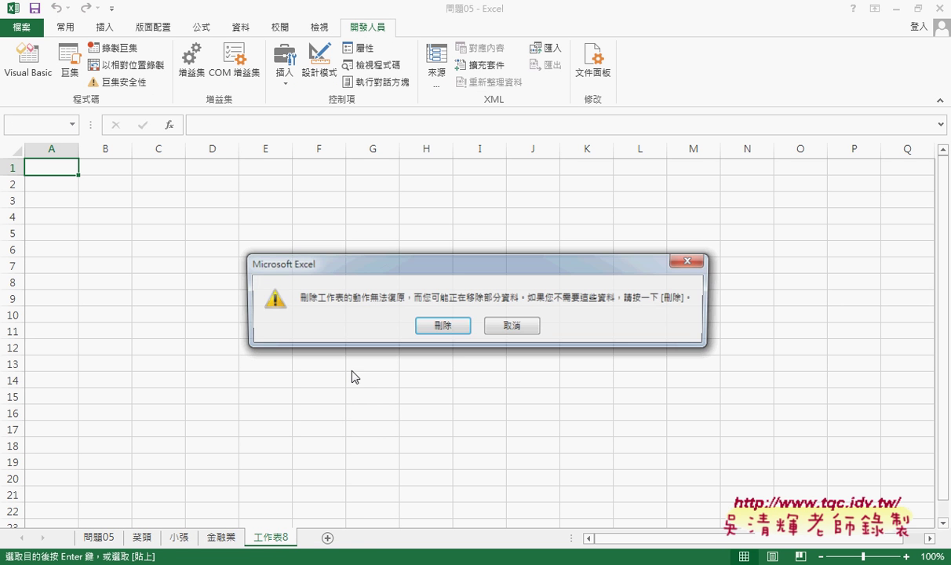
{"action": "left_click", "coordinate": [437, 324]}
Step: Clear the filter on 問題05 so all rows show, then run the salesperson filter again
{"action": "left_click", "coordinate": [100, 538]}
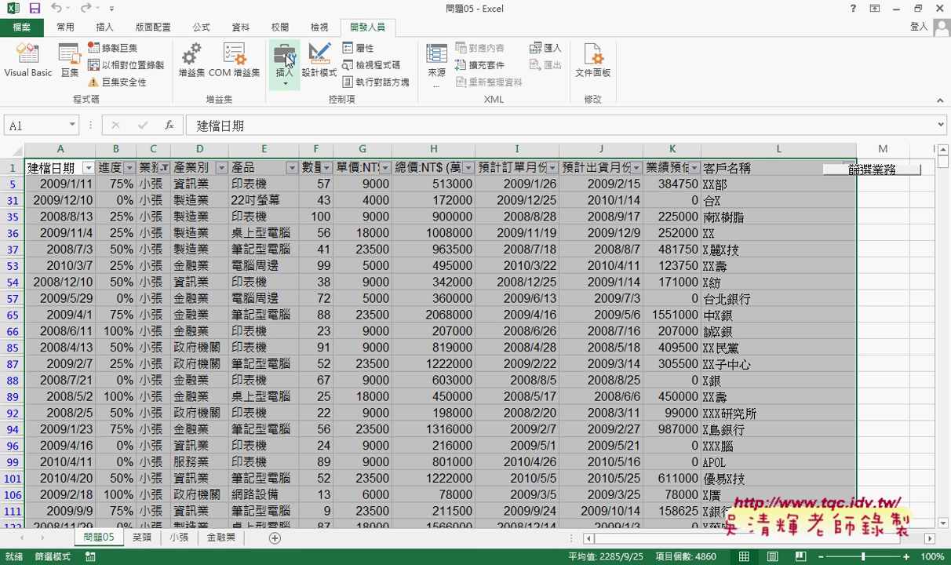
{"action": "left_click", "coordinate": [240, 27]}
{"action": "left_click", "coordinate": [395, 68]}
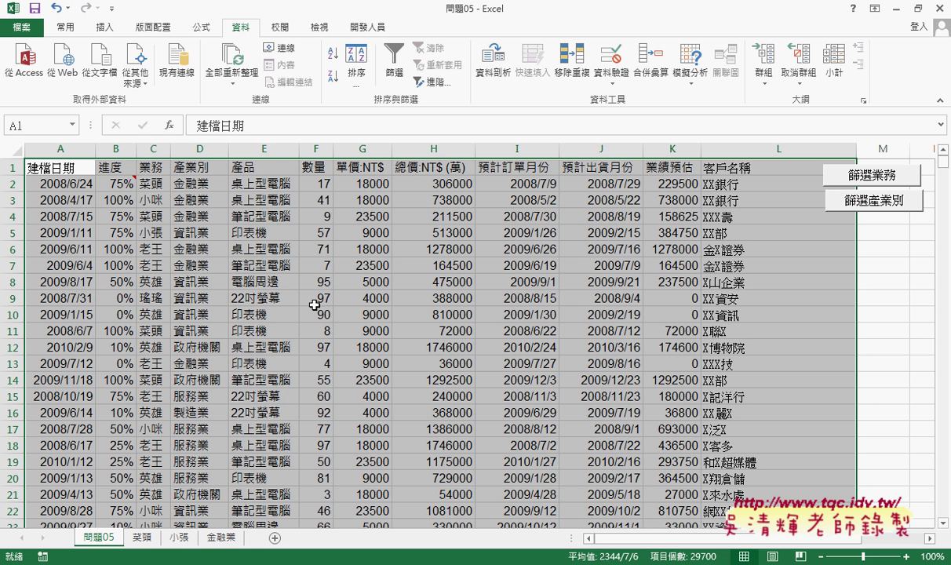
{"action": "left_click", "coordinate": [829, 174]}
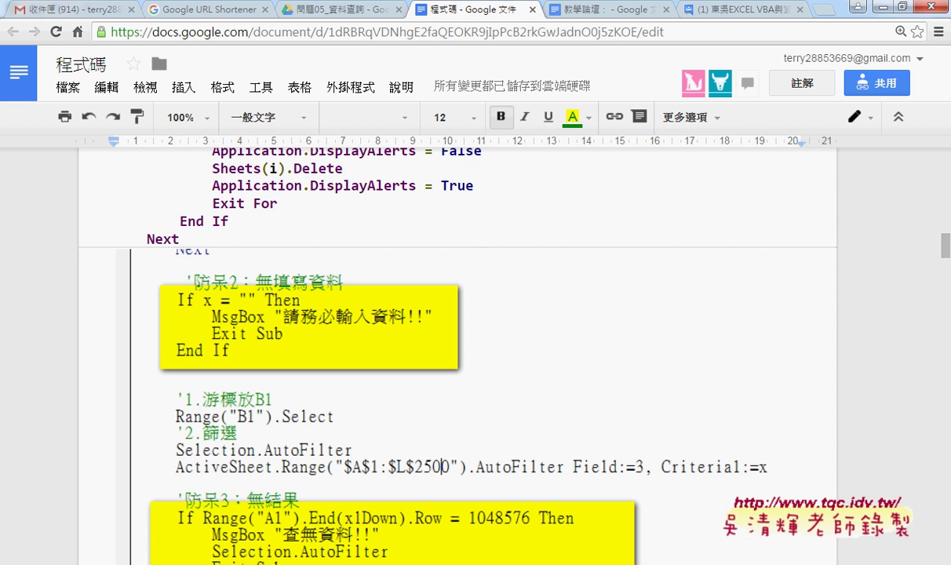
{"action": "scroll", "coordinate": [299, 392], "scroll_direction": "down", "scroll_amount": 1}
{"action": "scroll", "coordinate": [290, 377], "scroll_direction": "down", "scroll_amount": 1}
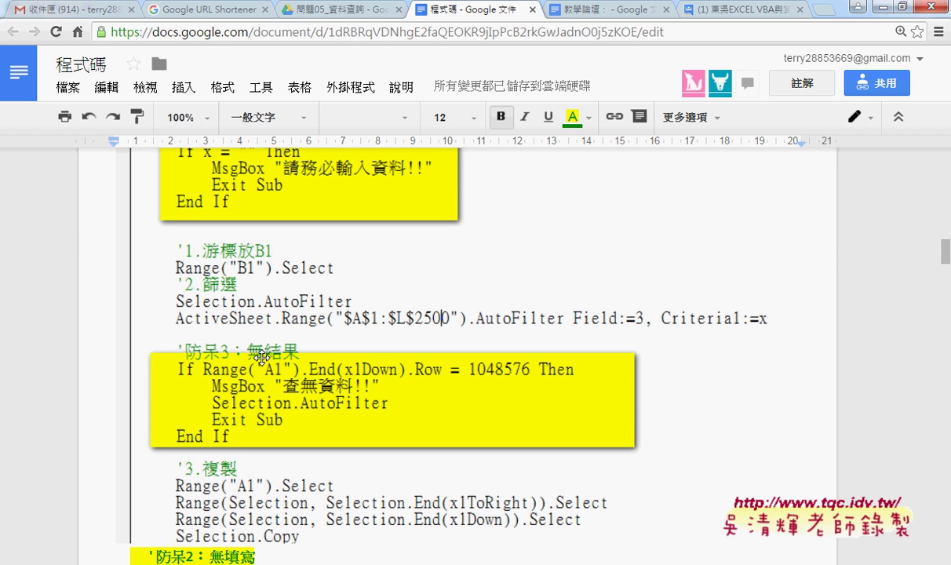
{"action": "scroll", "coordinate": [262, 358], "scroll_direction": "up", "scroll_amount": 3}
{"action": "scroll", "coordinate": [261, 358], "scroll_direction": "up", "scroll_amount": 1}
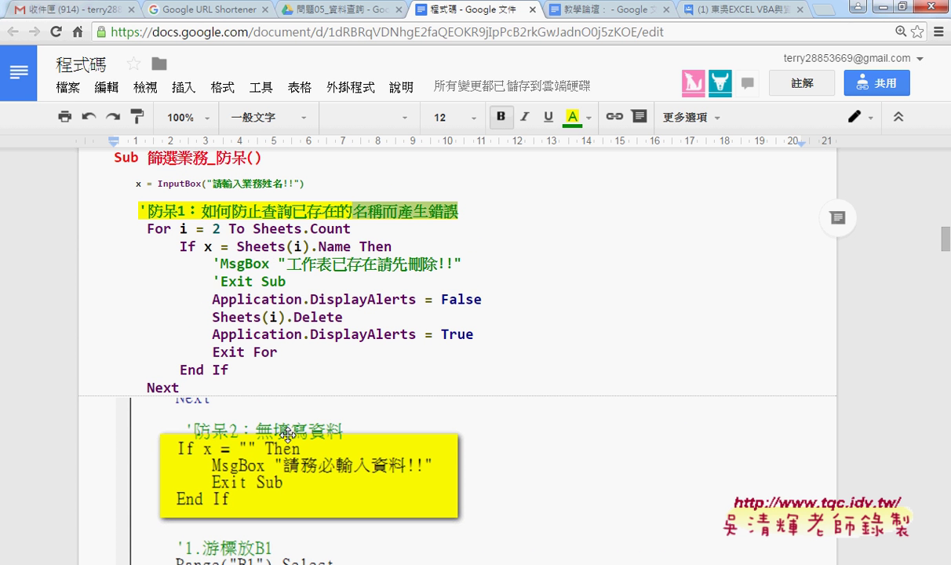
{"action": "scroll", "coordinate": [286, 434], "scroll_direction": "down", "scroll_amount": 3}
{"action": "scroll", "coordinate": [278, 393], "scroll_direction": "down", "scroll_amount": 1}
{"action": "scroll", "coordinate": [276, 353], "scroll_direction": "down", "scroll_amount": 1}
{"action": "scroll", "coordinate": [274, 326], "scroll_direction": "down", "scroll_amount": 1}
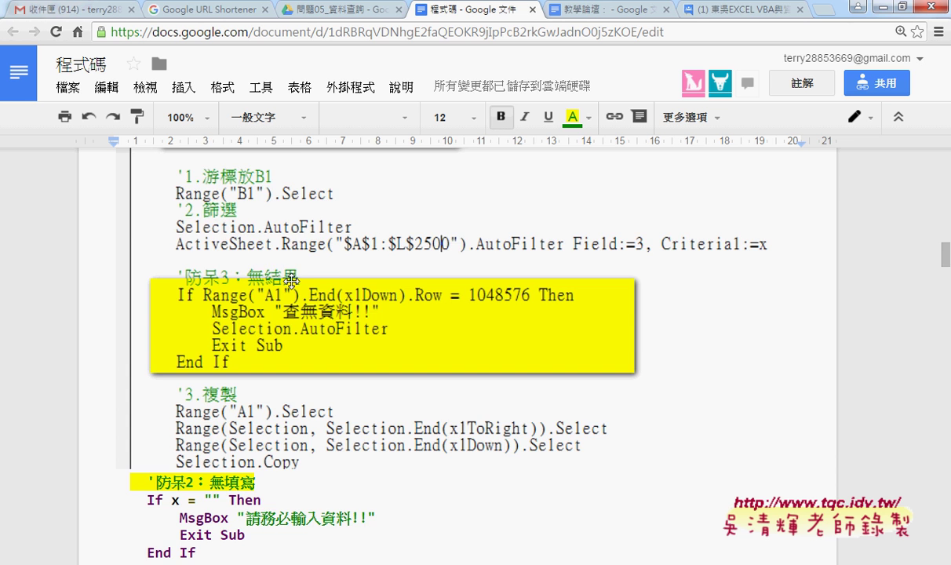
Step: Scroll up to Sub 篩選業務() in the notes and zoom the page out
{"action": "scroll", "coordinate": [291, 280], "scroll_direction": "up", "scroll_amount": 5}
{"action": "scroll", "coordinate": [291, 280], "scroll_direction": "up", "scroll_amount": 5}
{"action": "scroll", "coordinate": [291, 280], "scroll_direction": "up", "scroll_amount": 5}
{"action": "scroll", "coordinate": [291, 280], "scroll_direction": "up", "scroll_amount": 5}
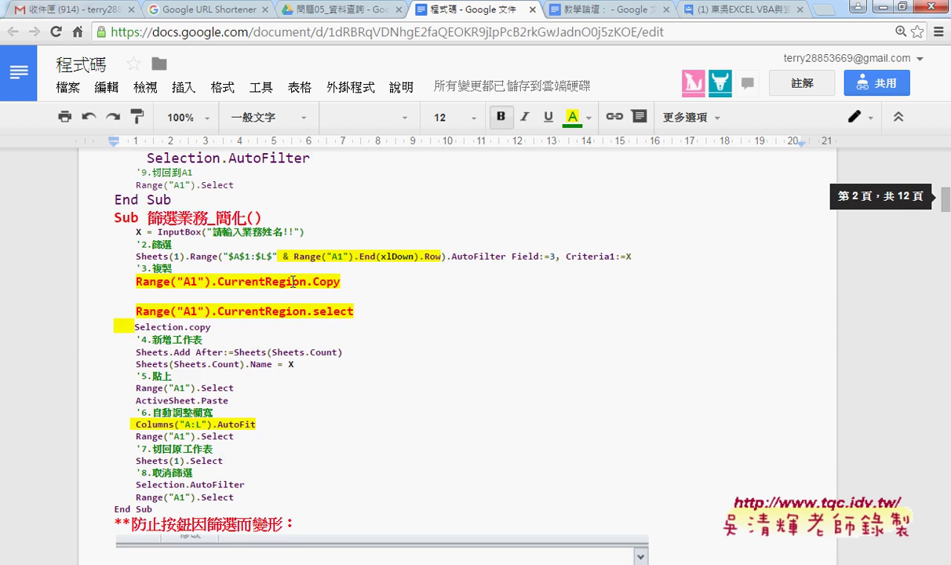
{"action": "scroll", "coordinate": [291, 280], "scroll_direction": "up", "scroll_amount": 5}
{"action": "scroll", "coordinate": [291, 280], "scroll_direction": "up", "scroll_amount": 3}
{"action": "scroll", "coordinate": [263, 276], "scroll_direction": "down", "scroll_amount": 2}
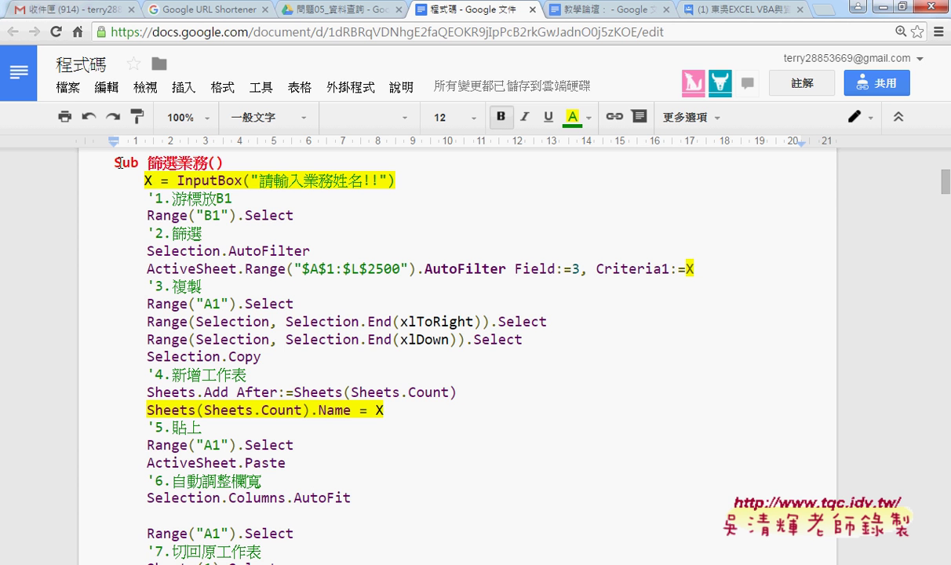
{"action": "key", "text": "ctrl+minus"}
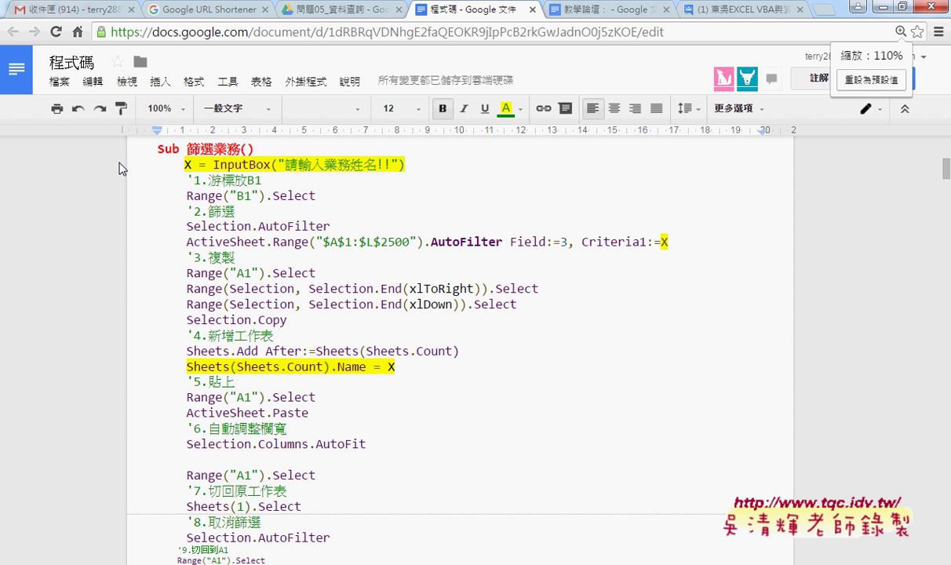
Step: Select the 篩選業務 code lines, then switch back to the Excel workbook
{"action": "scroll", "coordinate": [166, 255], "scroll_direction": "down", "scroll_amount": 1}
{"action": "scroll", "coordinate": [187, 269], "scroll_direction": "down", "scroll_amount": 2}
{"action": "scroll", "coordinate": [203, 287], "scroll_direction": "up", "scroll_amount": 2}
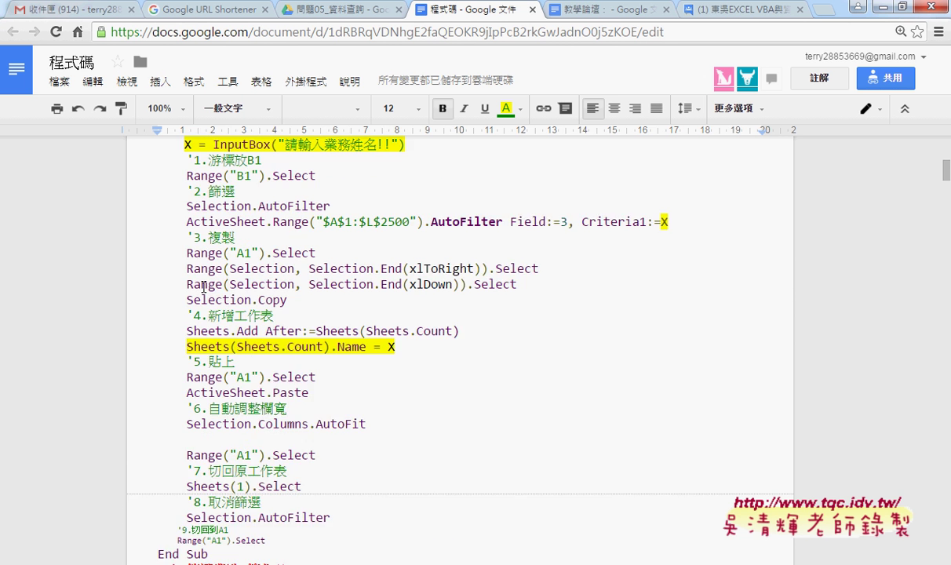
{"action": "scroll", "coordinate": [203, 287], "scroll_direction": "up", "scroll_amount": 1}
{"action": "left_click_drag", "start_coordinate": [155, 148], "coordinate": [257, 554]}
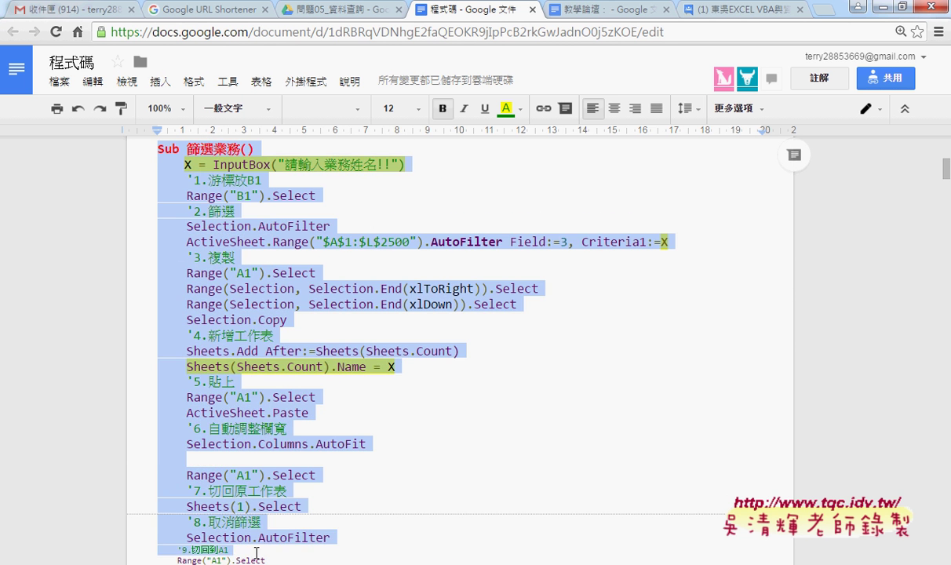
{"action": "scroll", "coordinate": [256, 553], "scroll_direction": "down", "scroll_amount": 3}
{"action": "scroll", "coordinate": [324, 334], "scroll_direction": "up", "scroll_amount": 5}
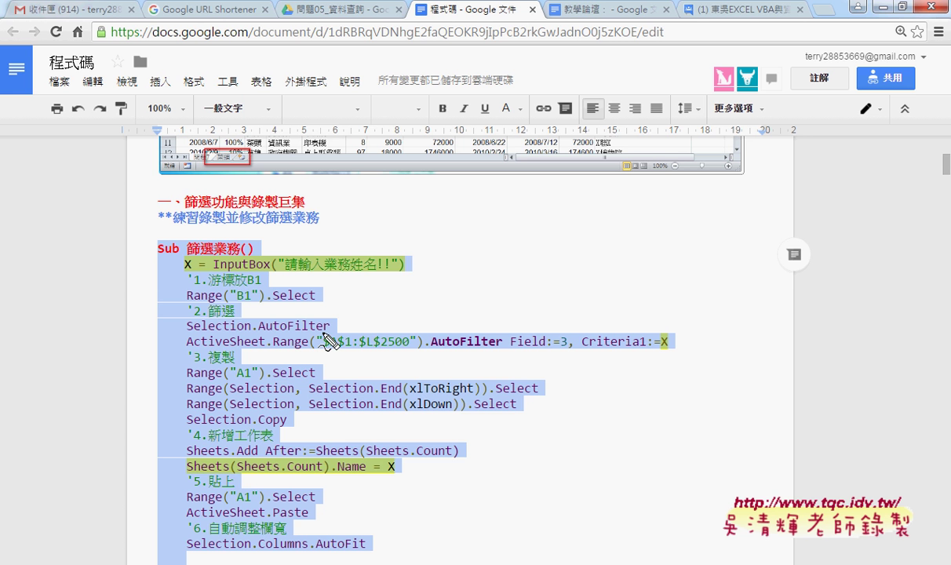
{"action": "left_click_drag", "start_coordinate": [408, 271], "coordinate": [404, 286]}
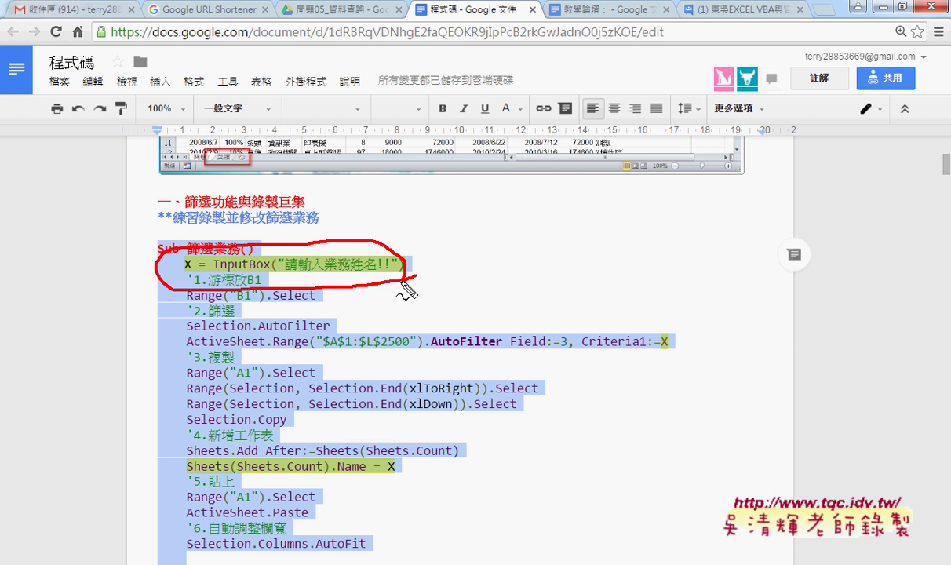
{"action": "left_click_drag", "start_coordinate": [675, 318], "coordinate": [694, 365]}
{"action": "left_click_drag", "start_coordinate": [396, 450], "coordinate": [396, 479]}
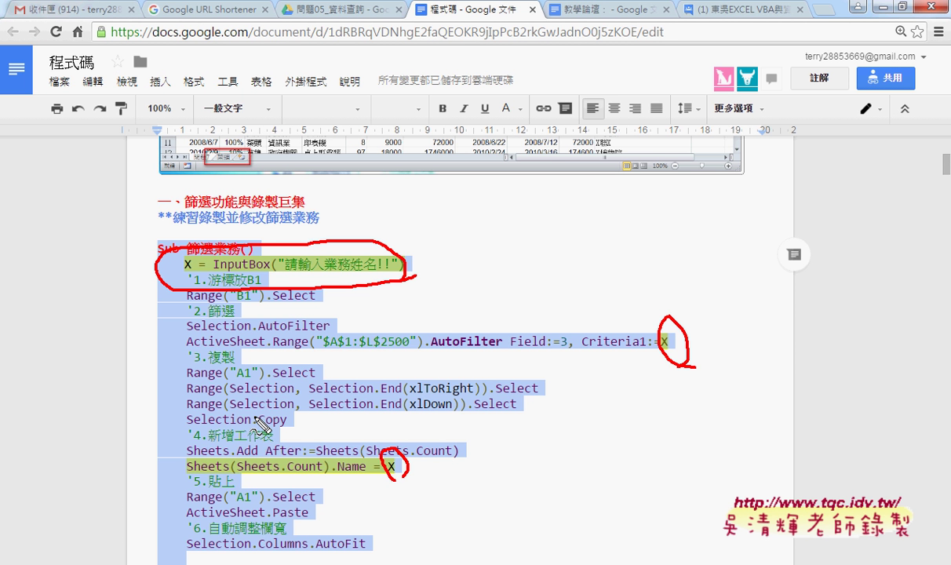
{"action": "key", "text": "Escape"}
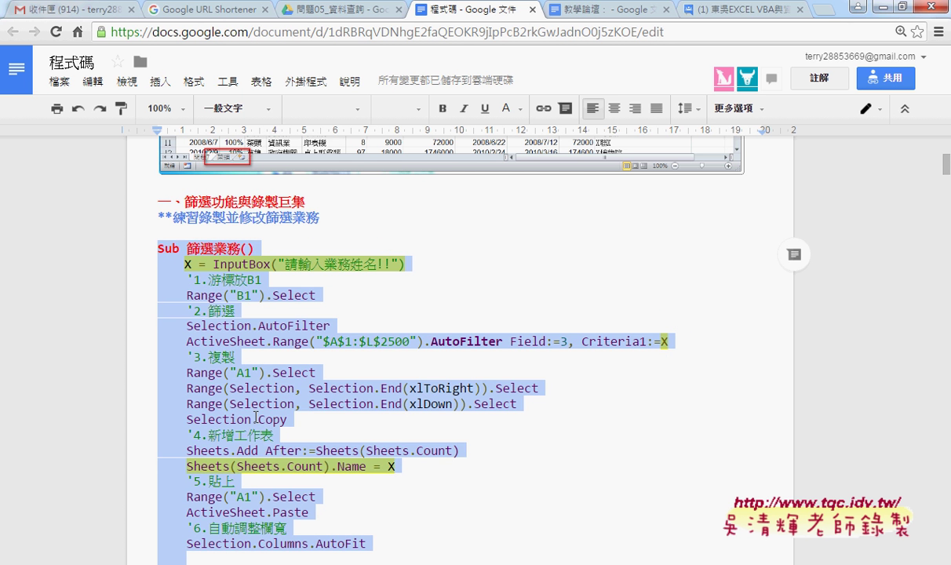
{"action": "key", "text": "alt+Tab"}
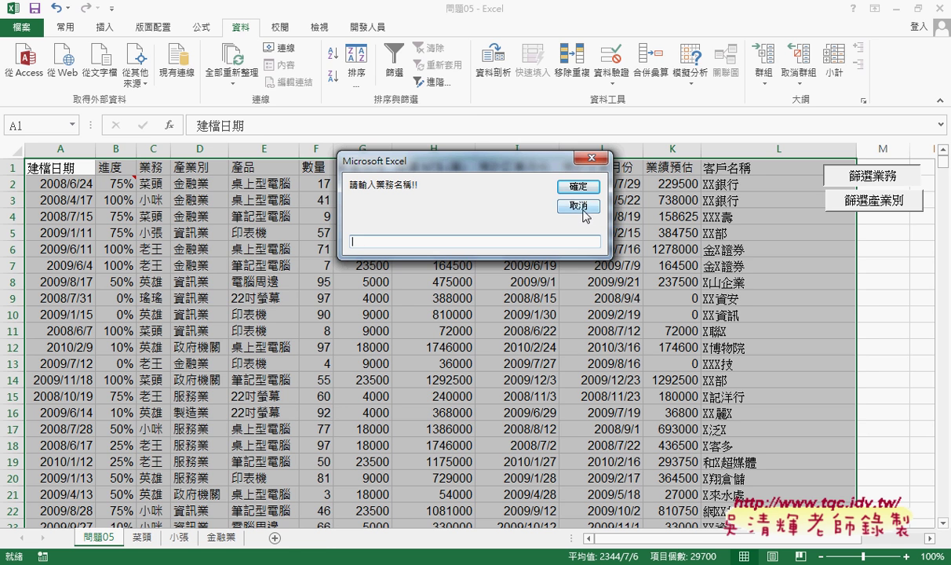
Step: Cancel the salesperson prompt with no name and reset the failed macro run
{"action": "left_click", "coordinate": [565, 189]}
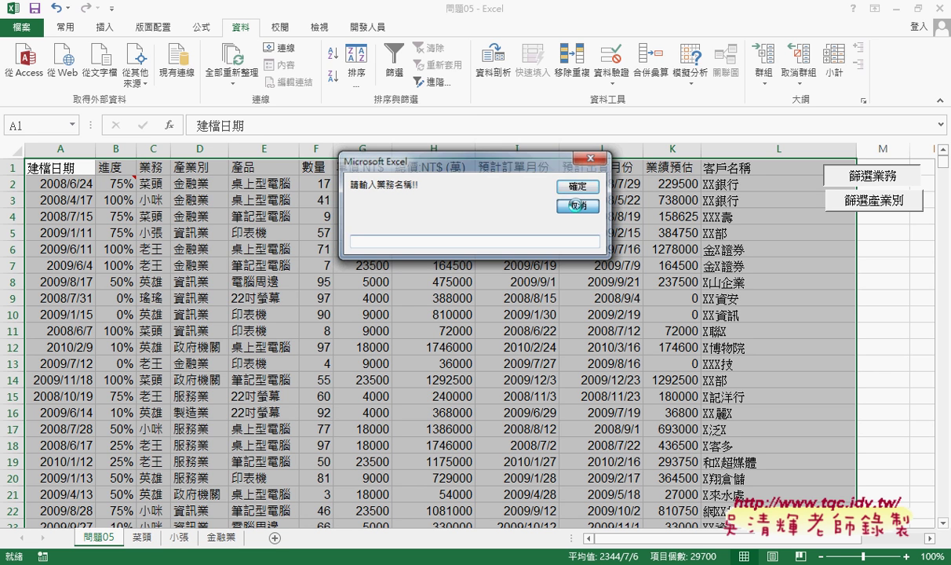
{"action": "left_click", "coordinate": [492, 267]}
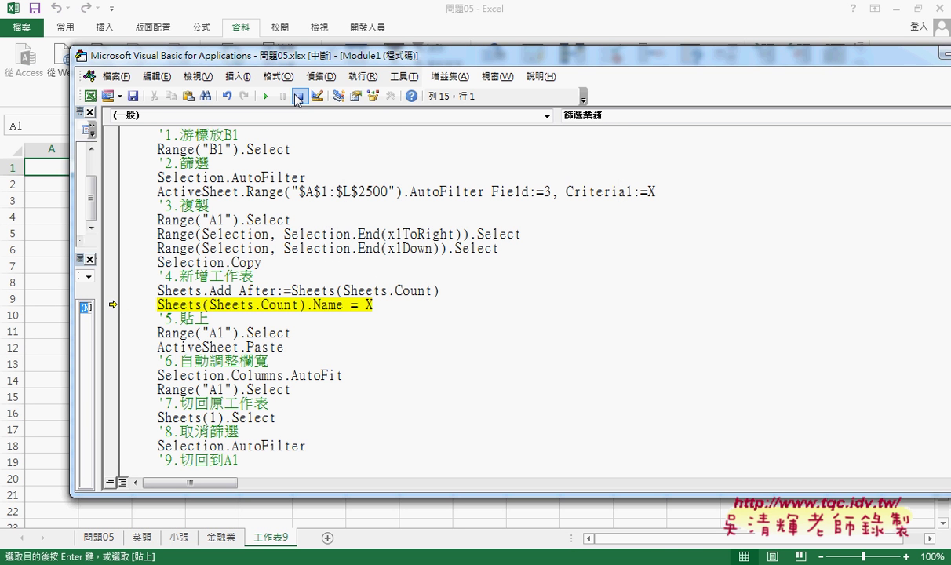
{"action": "left_click", "coordinate": [299, 96]}
{"action": "left_click", "coordinate": [54, 249]}
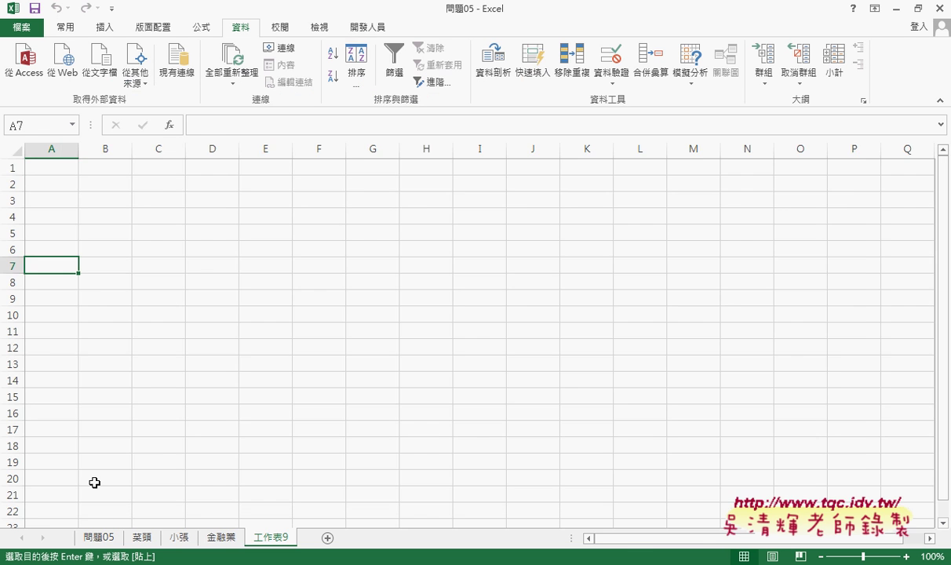
Step: Remove the filter on 問題05 and delete the leftover 工作表9 sheet
{"action": "left_click", "coordinate": [100, 539]}
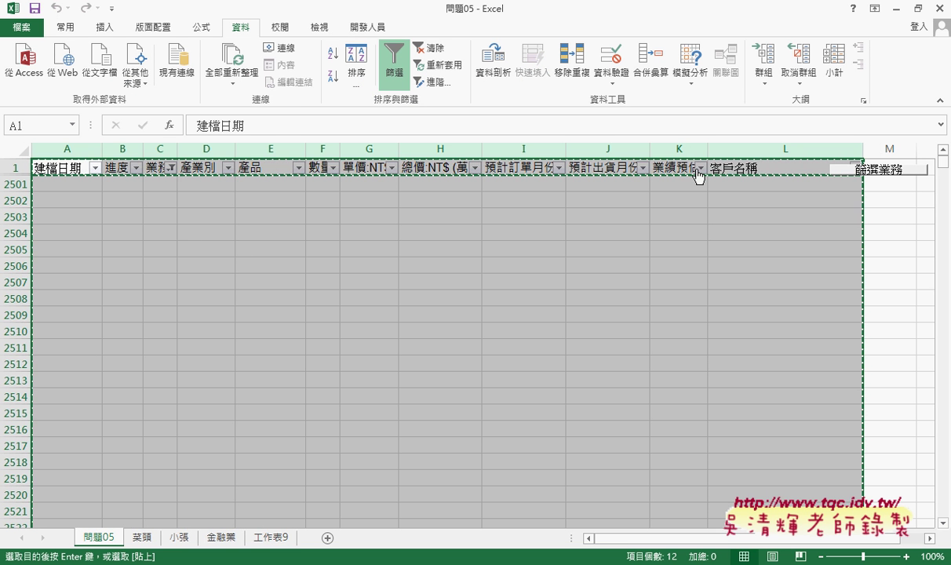
{"action": "left_click", "coordinate": [390, 70]}
{"action": "right_click", "coordinate": [267, 537]}
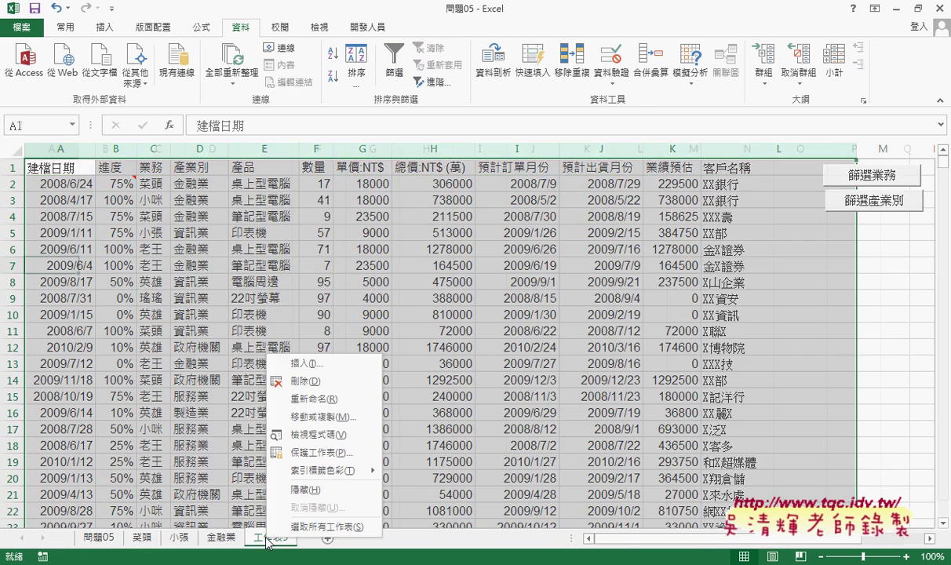
{"action": "left_click", "coordinate": [333, 381]}
{"action": "left_click", "coordinate": [442, 329]}
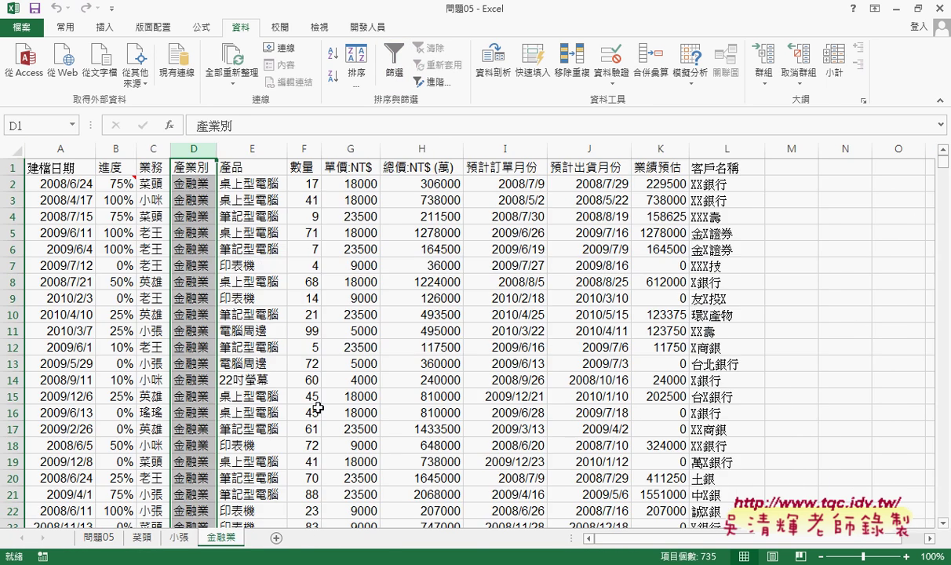
{"action": "left_click", "coordinate": [110, 538]}
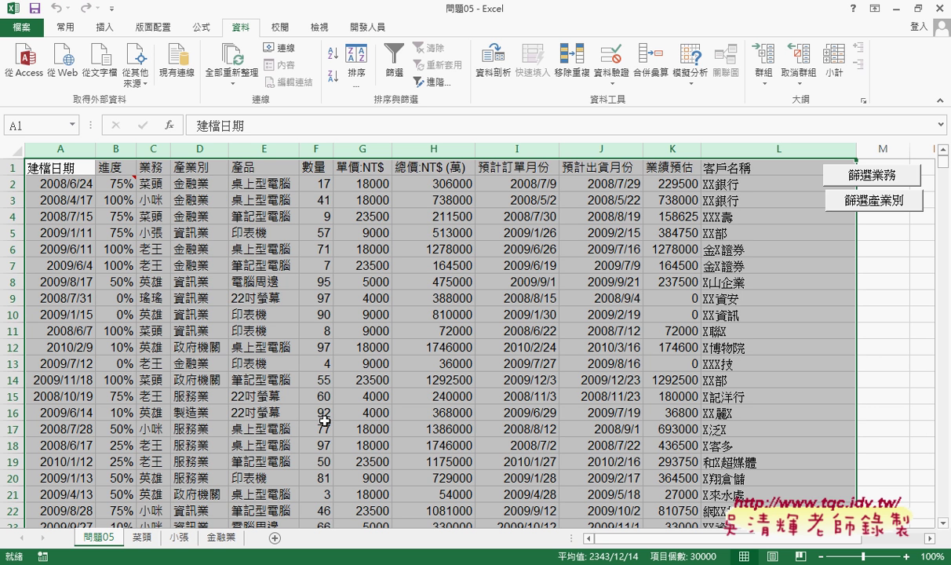